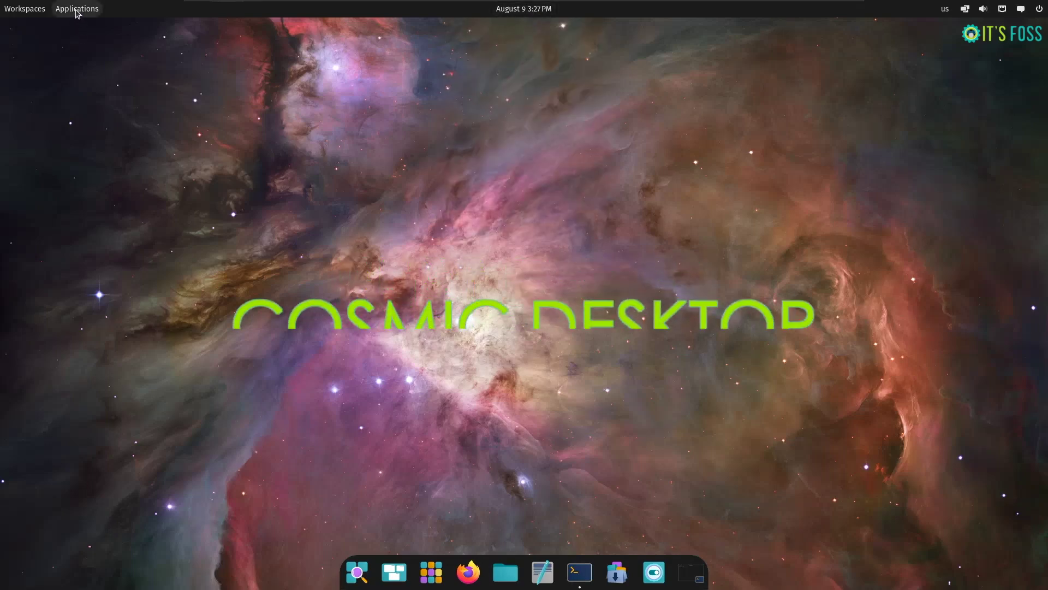
Open Terminal, App Store and Files from the dock, minimizing each window
click(77, 9)
click(77, 9)
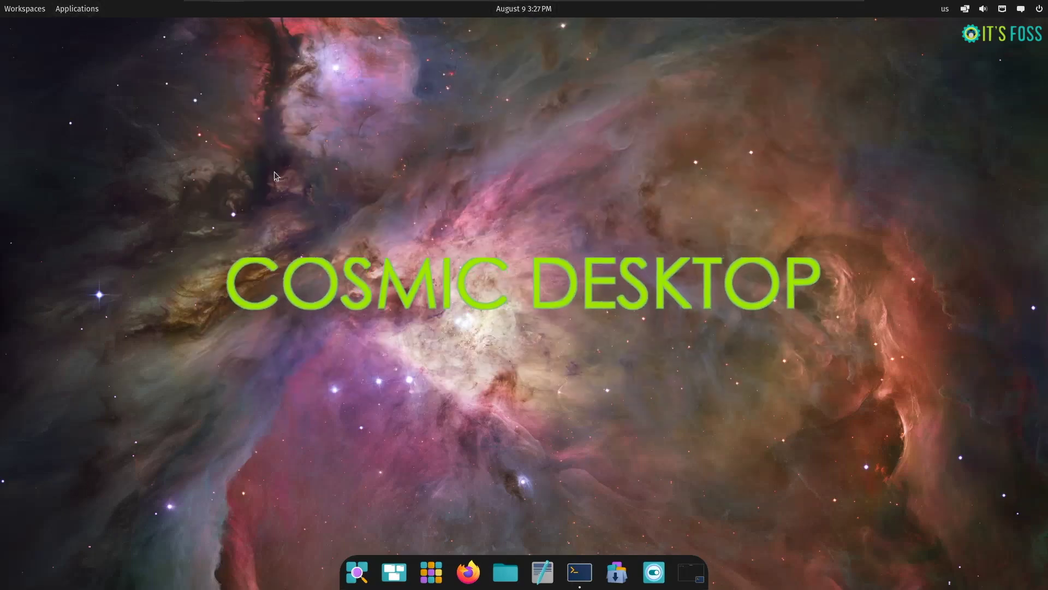
click(580, 572)
click(586, 574)
click(617, 572)
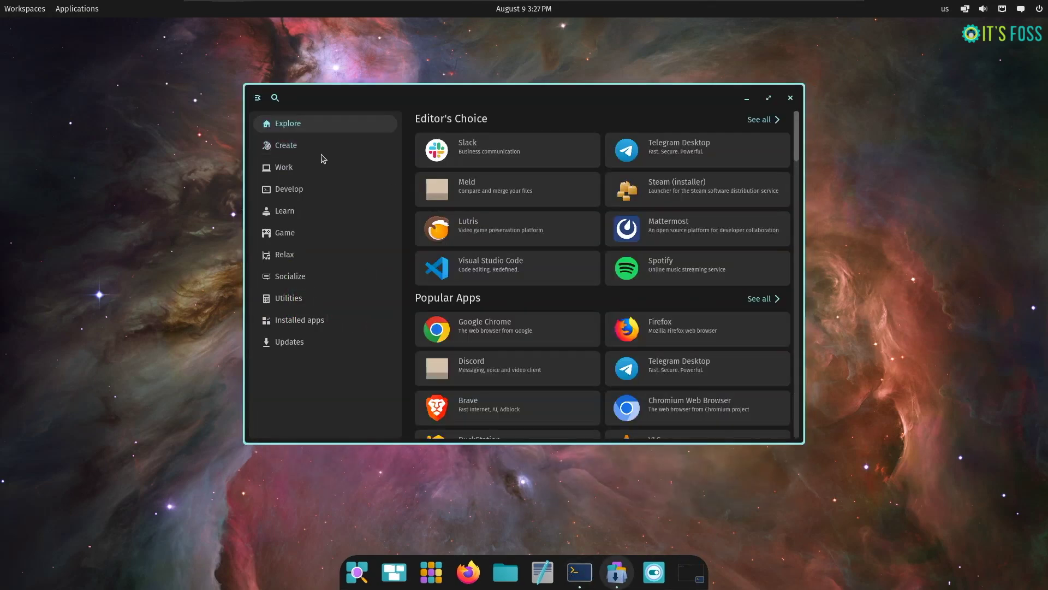
click(747, 98)
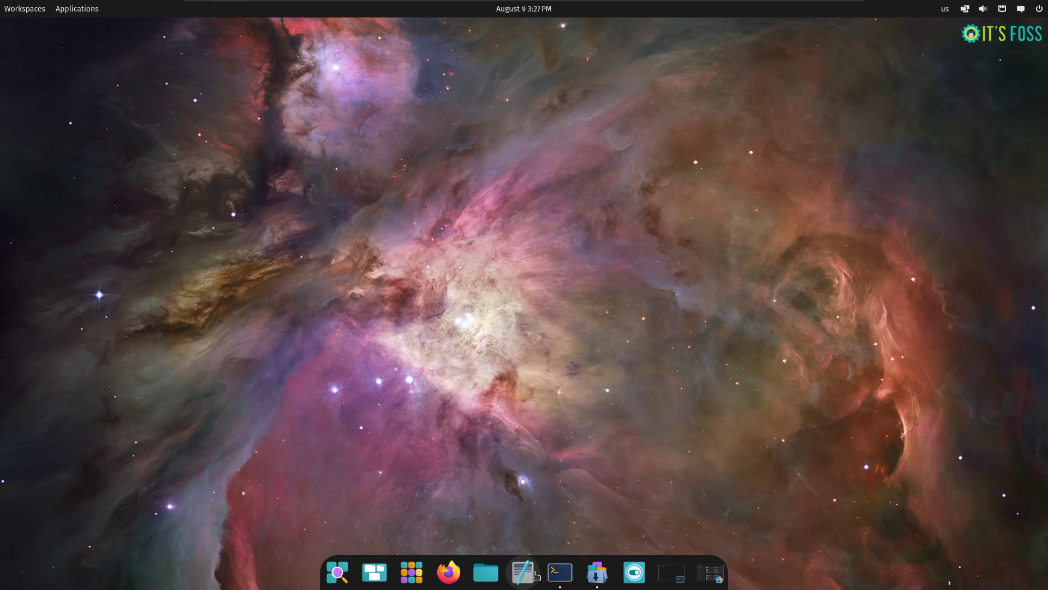
click(485, 572)
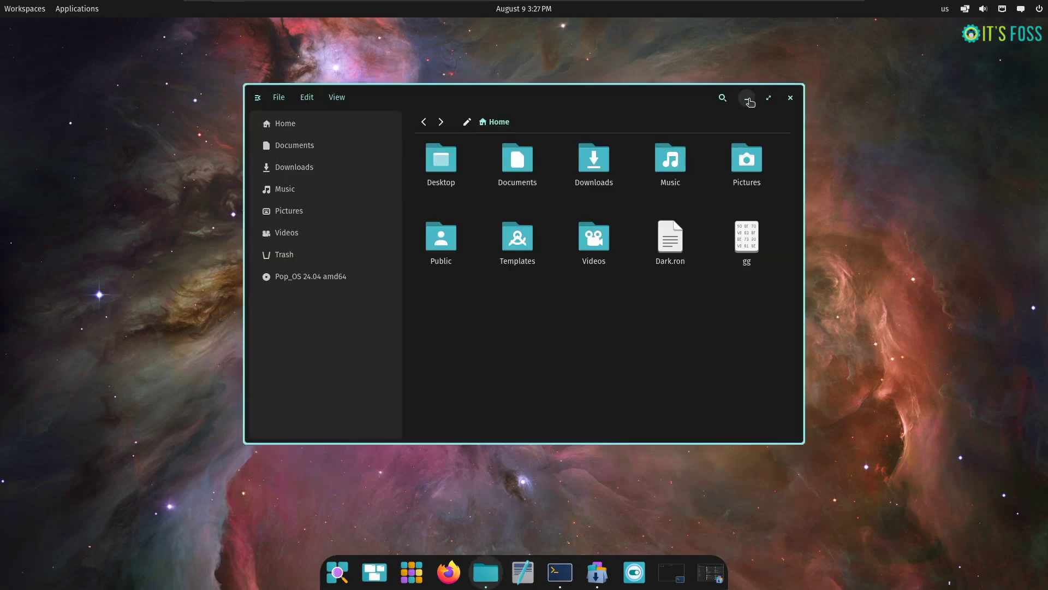
click(748, 99)
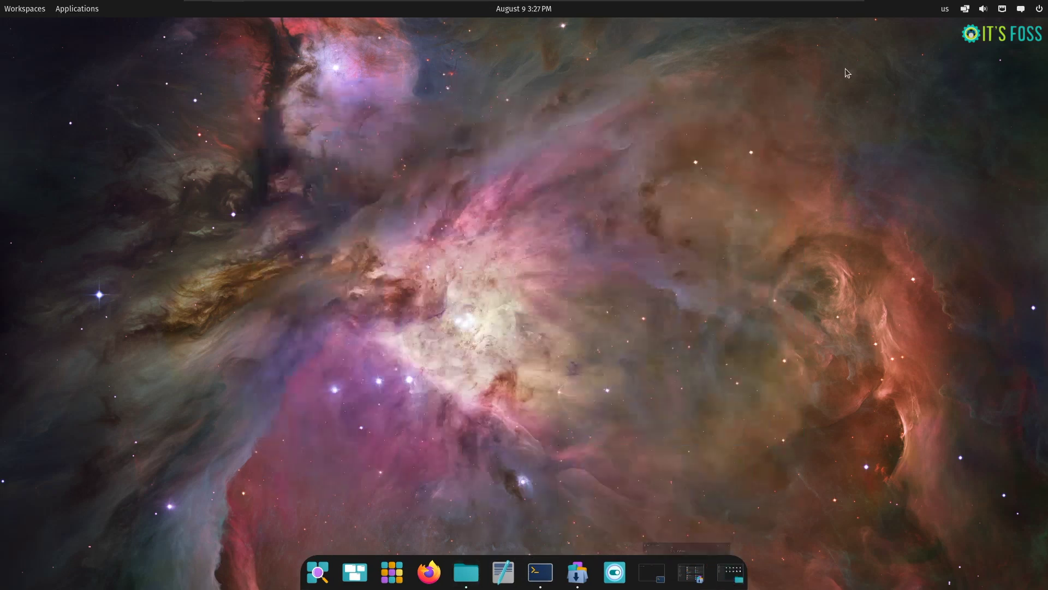
Enable 'Automatically tile current workspace' in the tiling applet and dismiss the calendar popup
click(965, 9)
click(1023, 39)
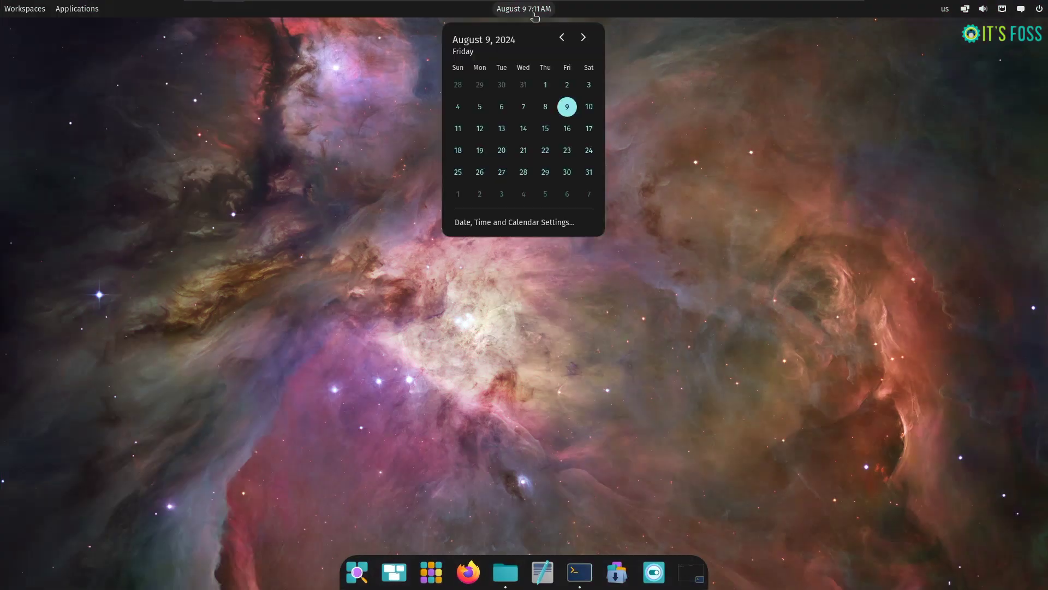
click(617, 55)
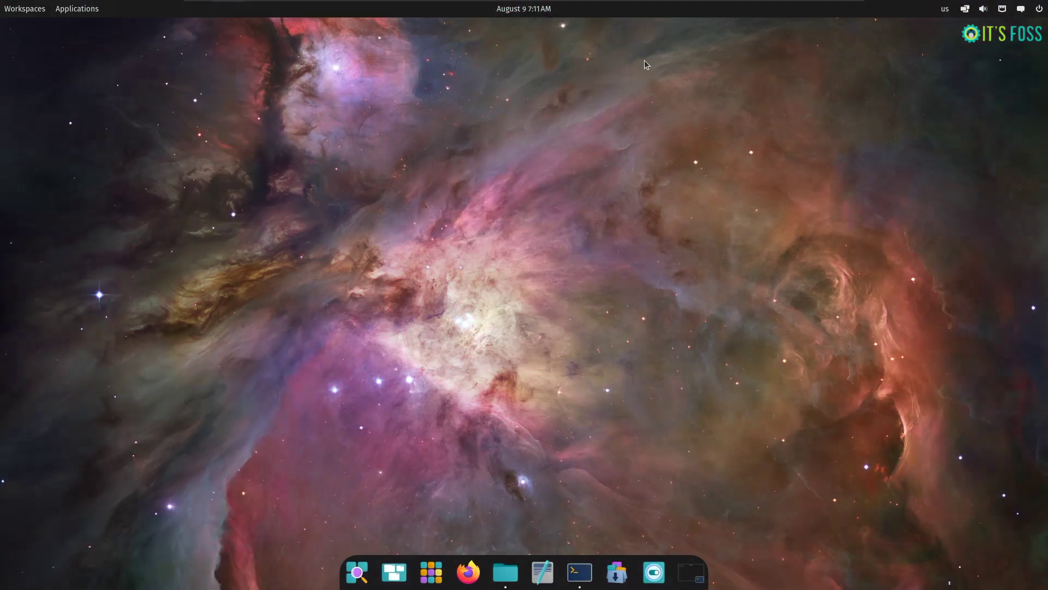
Check the keyboard, tiling, sound, network and notification panel applets, then show the App Library
click(82, 10)
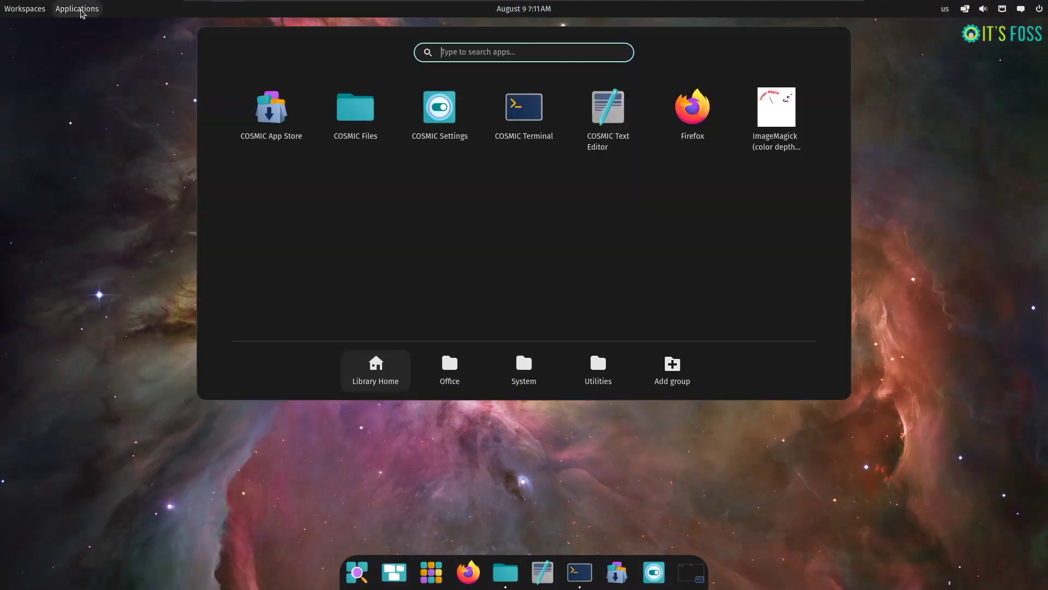
click(82, 12)
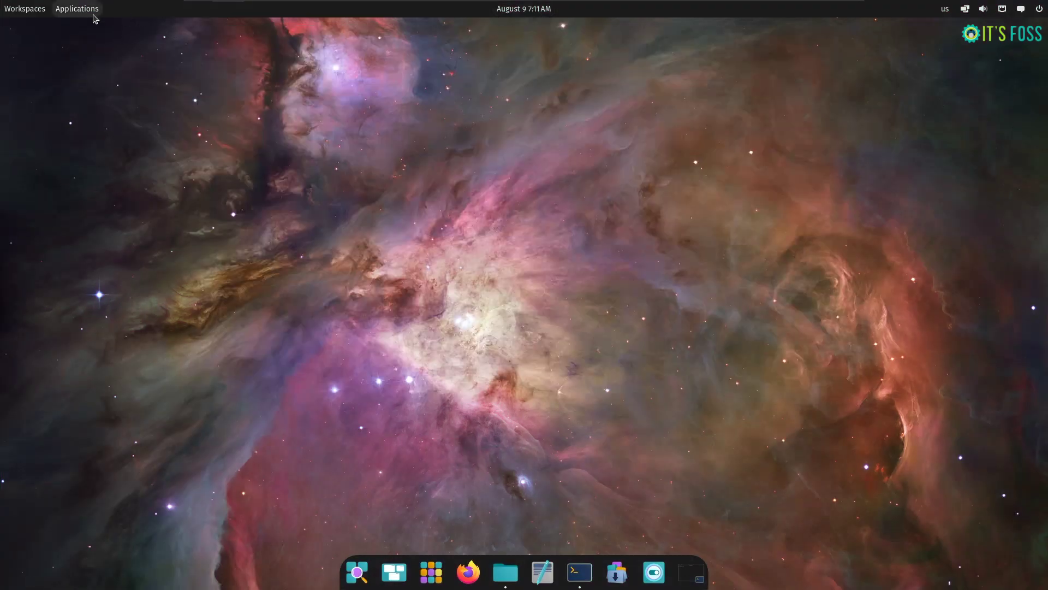
click(945, 9)
click(965, 10)
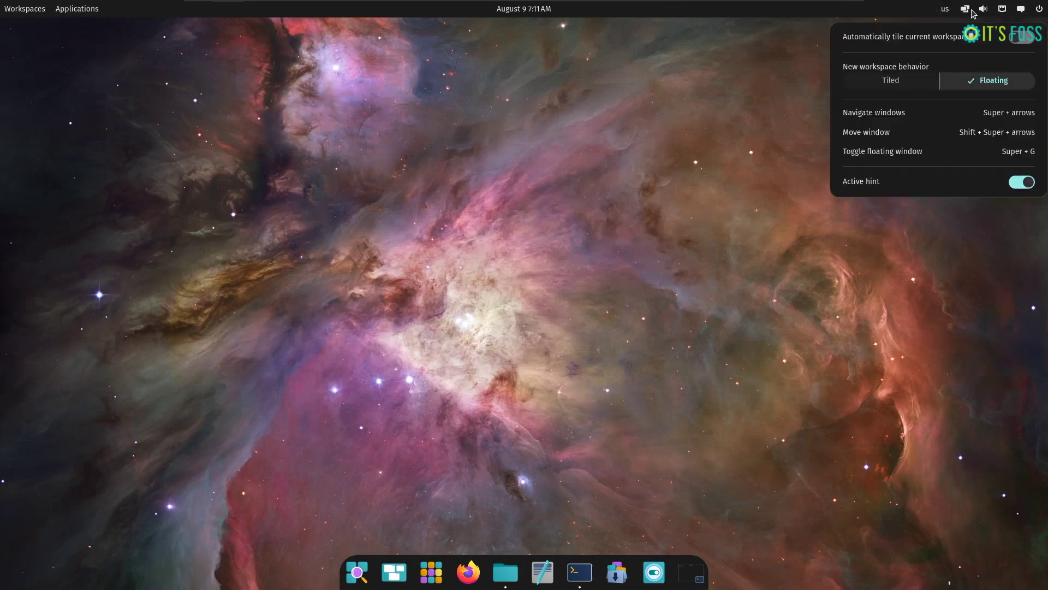
mouse_move(1003, 11)
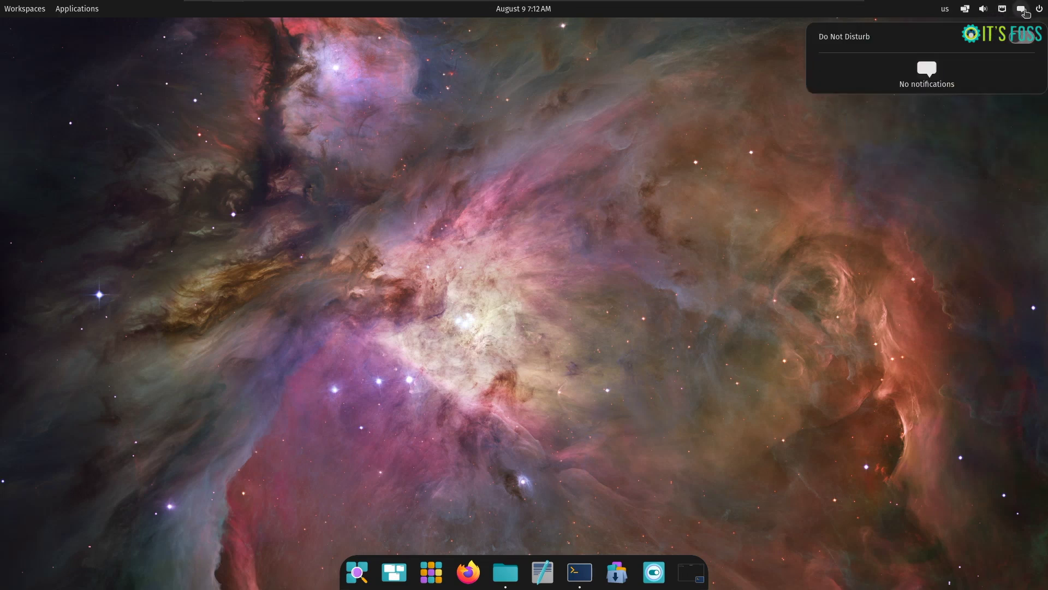
mouse_move(1037, 12)
click(88, 10)
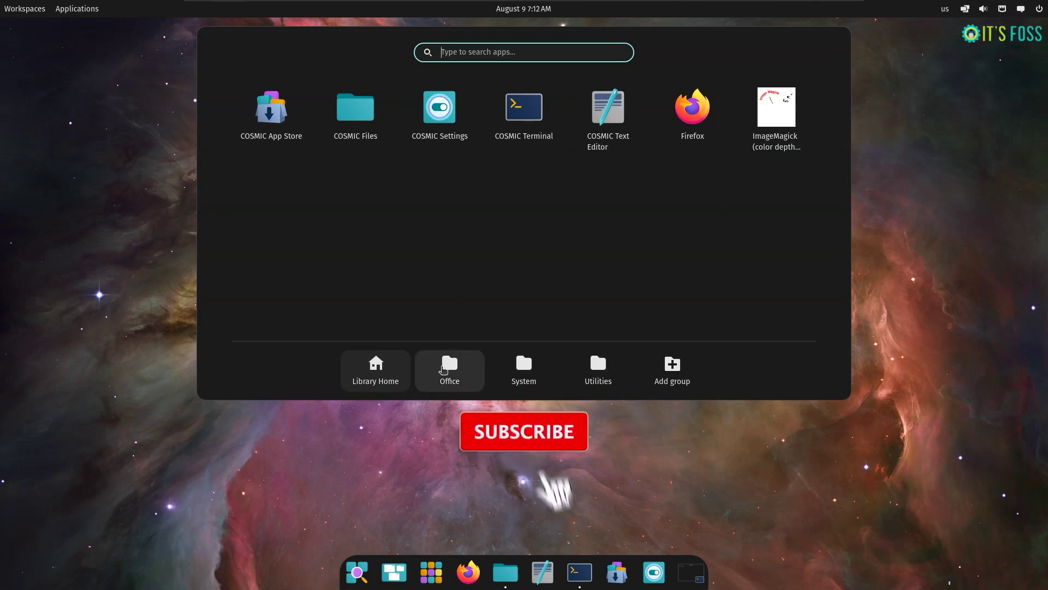
Browse the Office, System and Utilities groups and cancel adding a new group
click(445, 370)
click(535, 368)
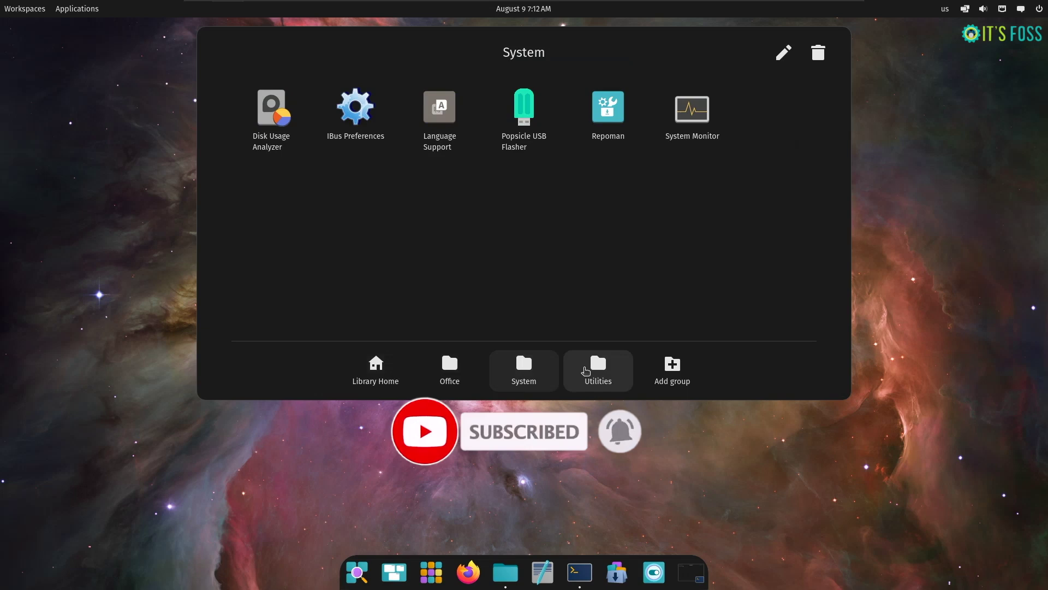
click(586, 372)
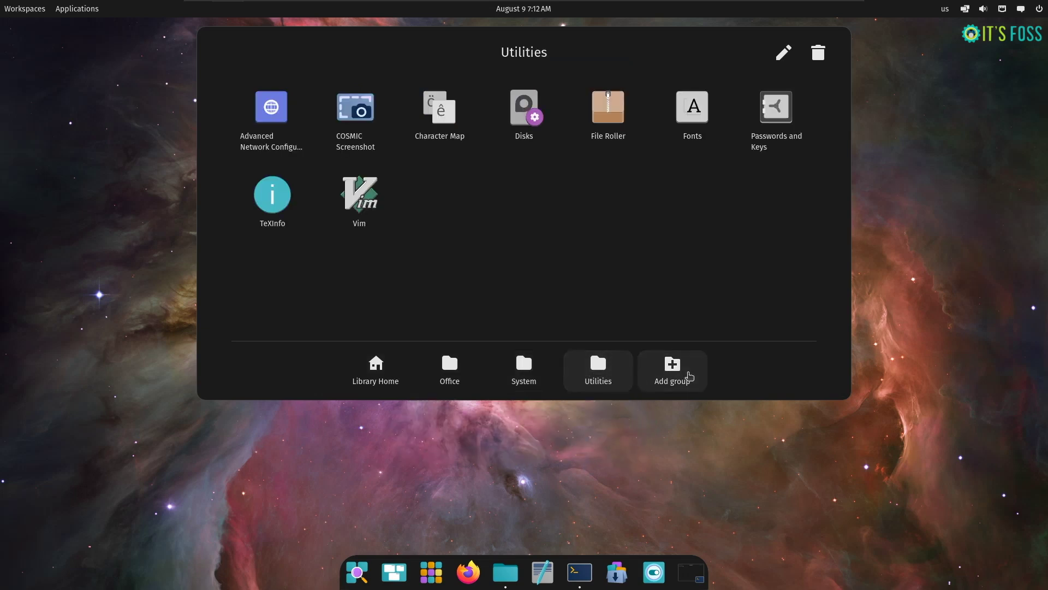
click(689, 376)
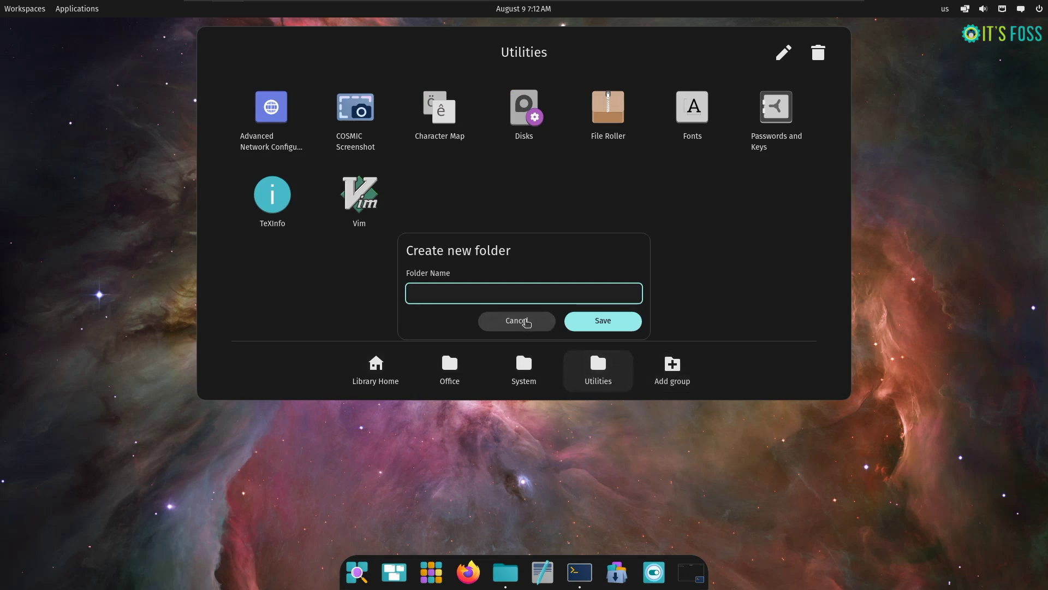
click(523, 322)
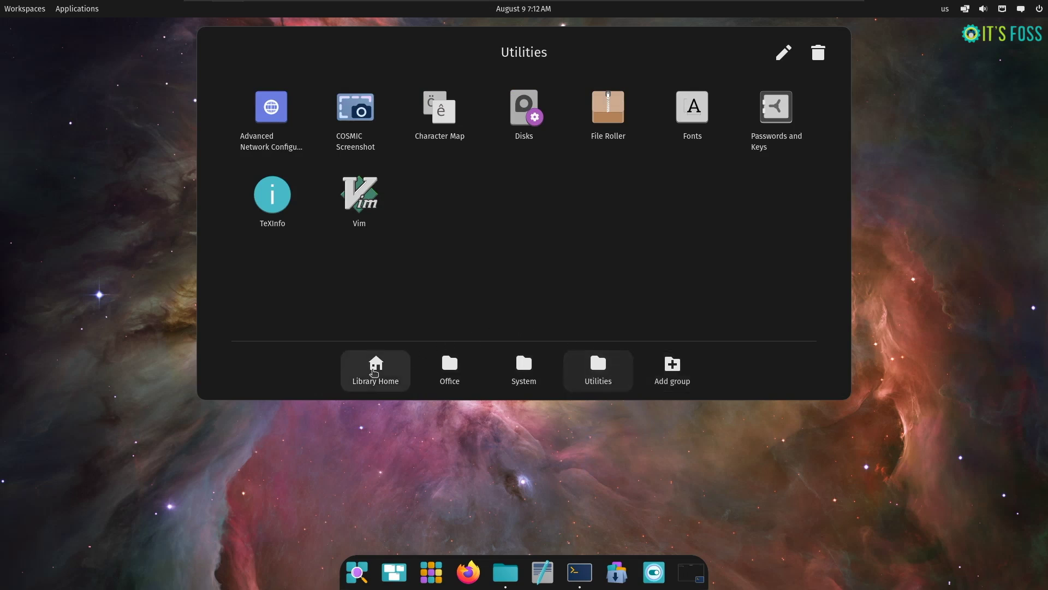
Revisit Library Home and each group, try renaming Utilities, then close the library
click(376, 370)
click(448, 366)
click(525, 370)
click(598, 370)
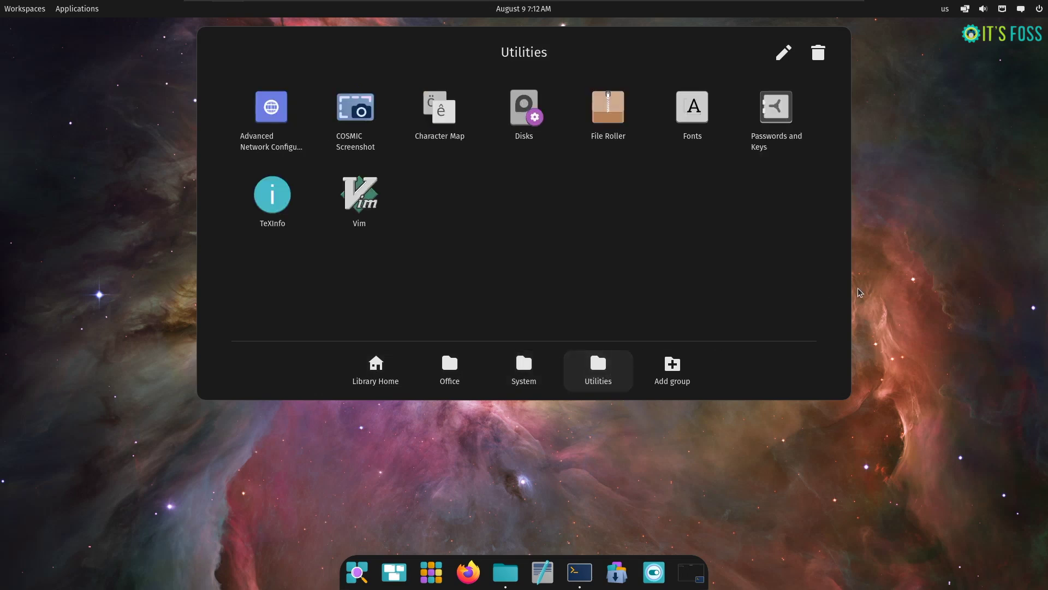
click(784, 53)
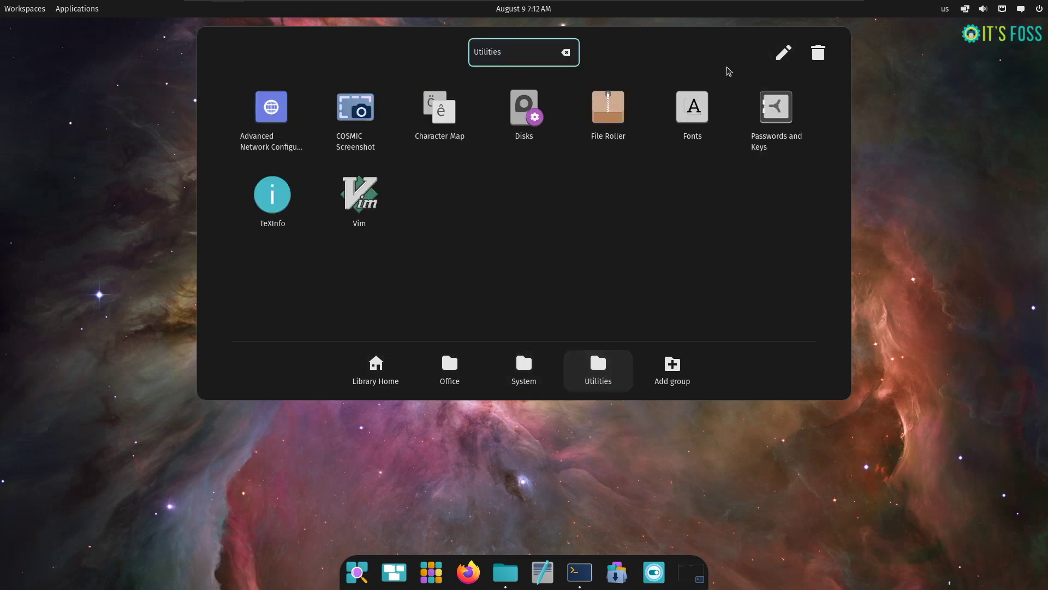
click(899, 143)
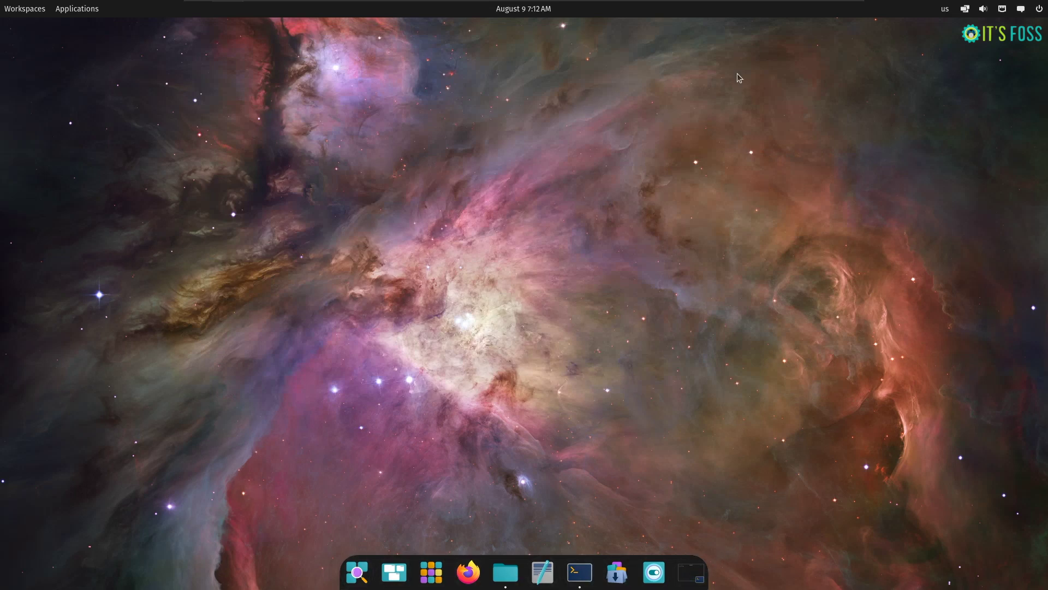
key(super)
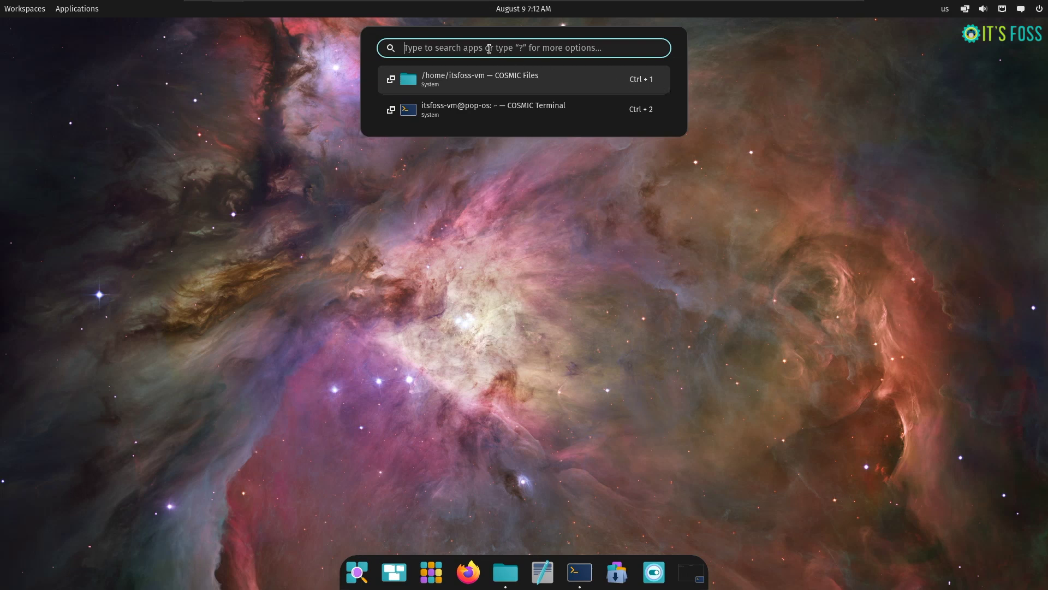
text(sett)
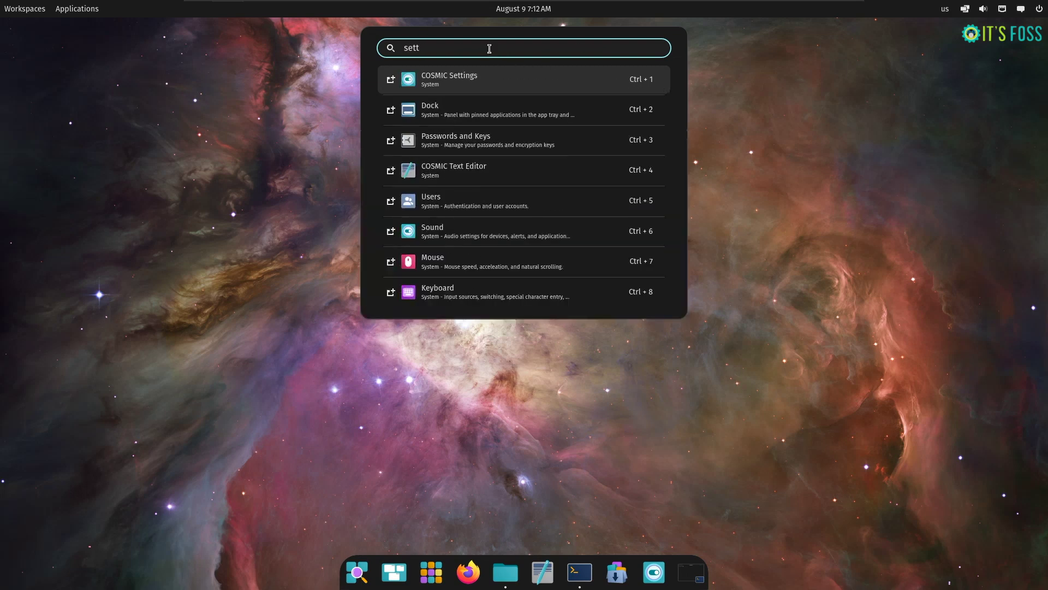
key(BackSpace)
key(BackSpace)
key(BackSpace)
key(BackSpace)
text(dock)
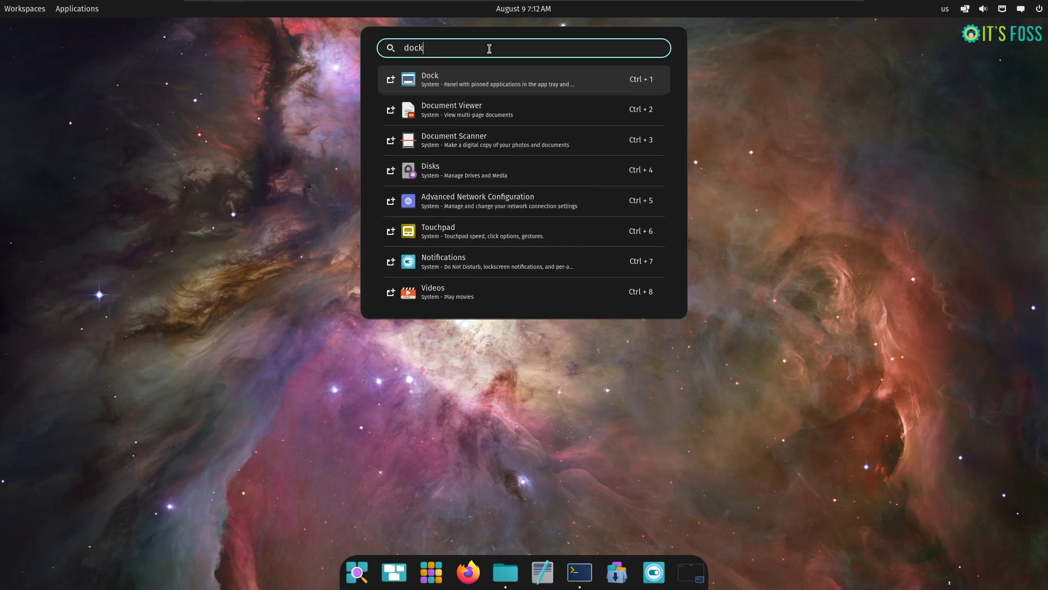
key(BackSpace)
key(BackSpace)
key(BackSpace)
key(BackSpace)
text(d)
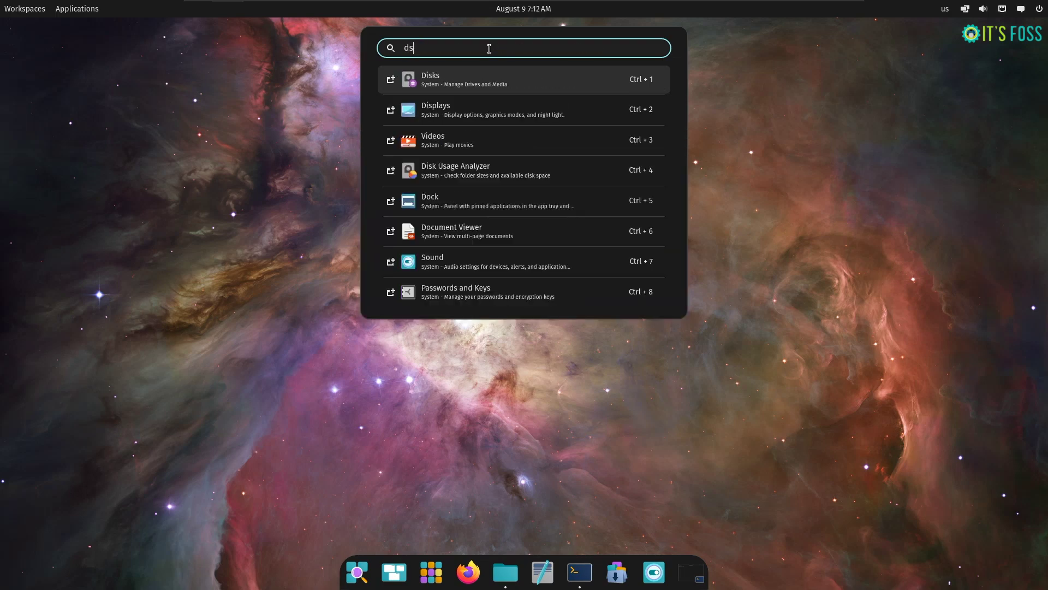
text(isk)
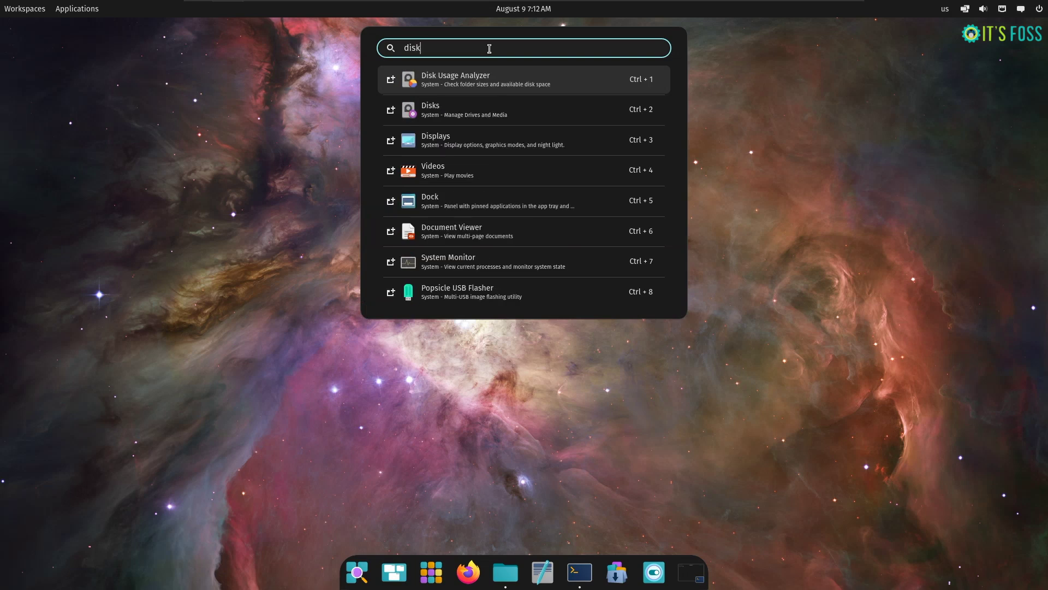
key(ctrl+a)
key(BackSpace)
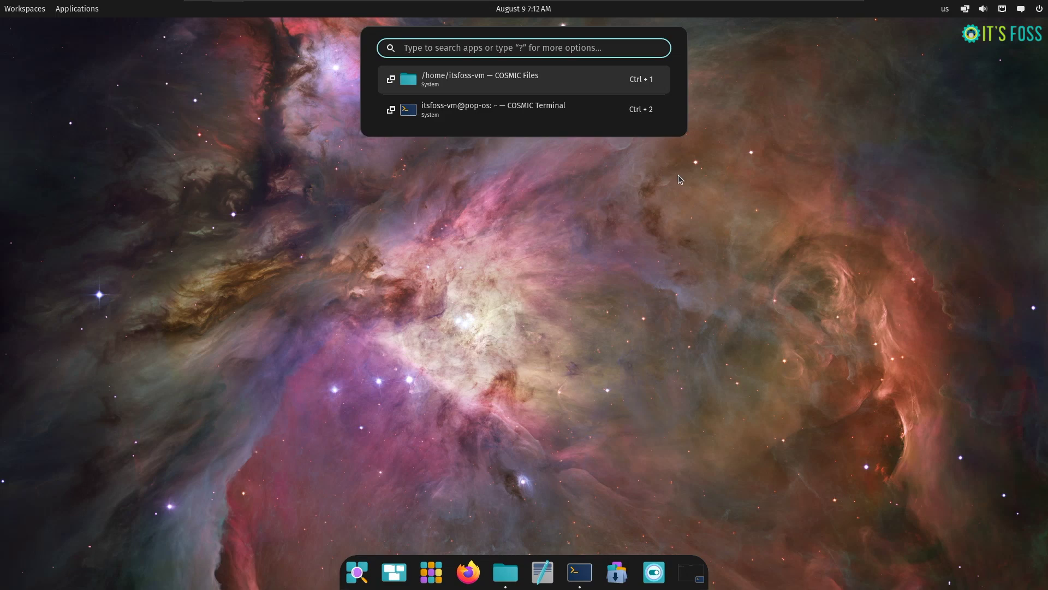
key(Escape)
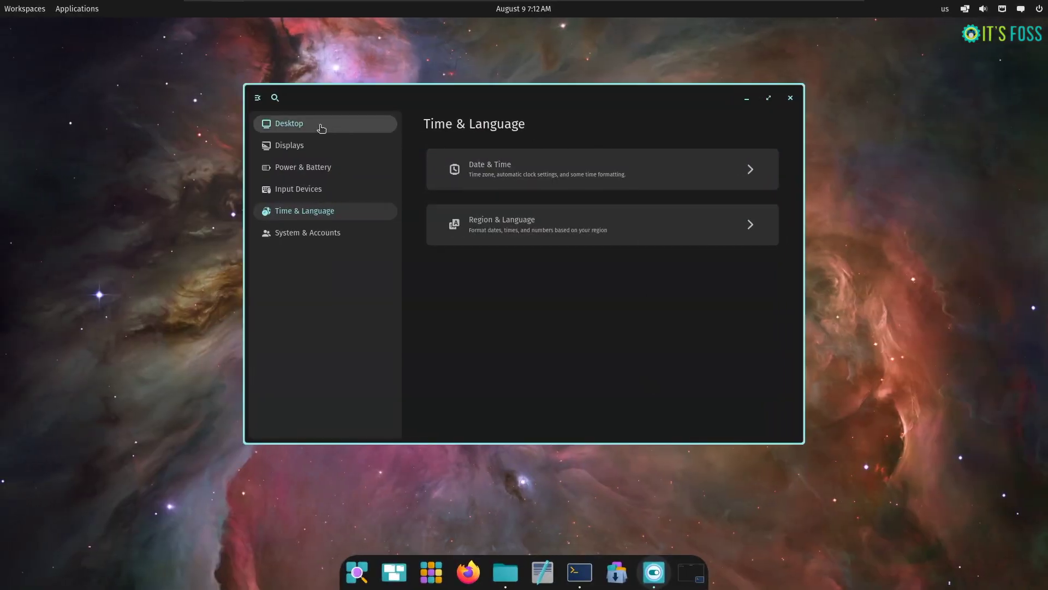
click(321, 125)
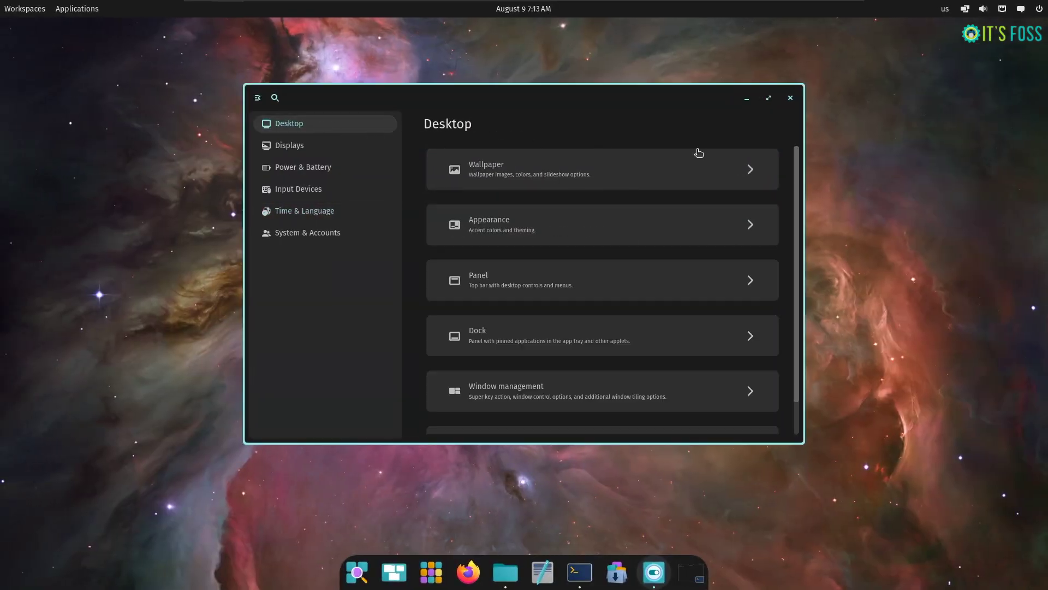
drag(798, 161, 793, 215)
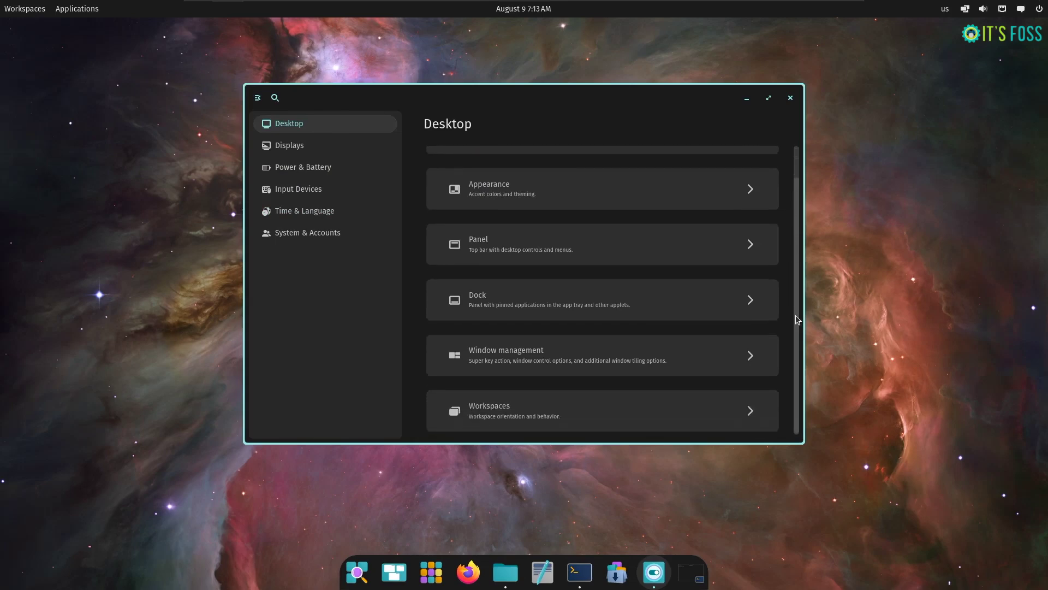
scroll(787, 221, up, 2)
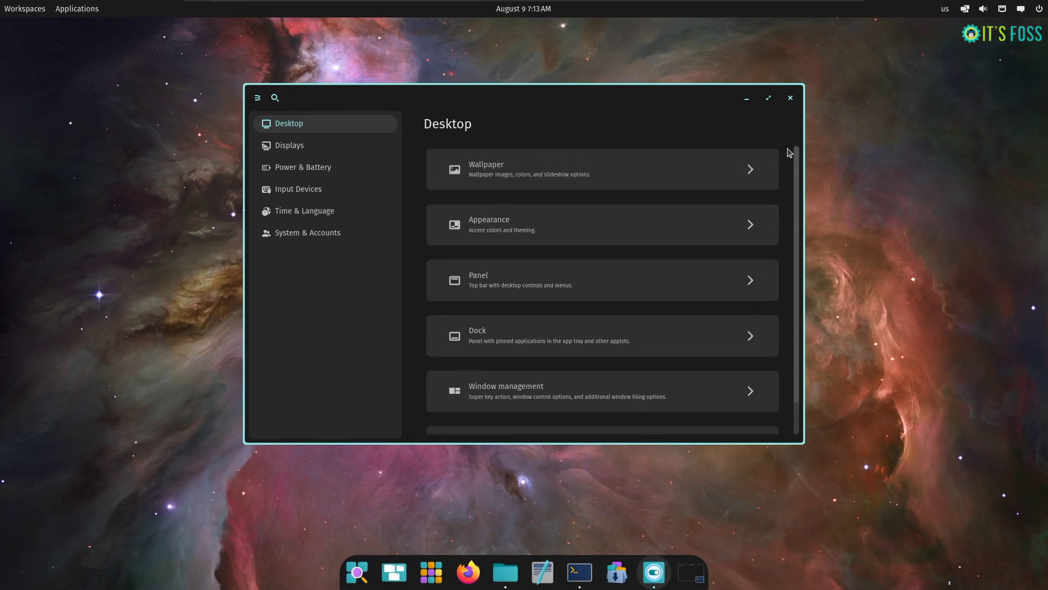
click(357, 149)
click(351, 171)
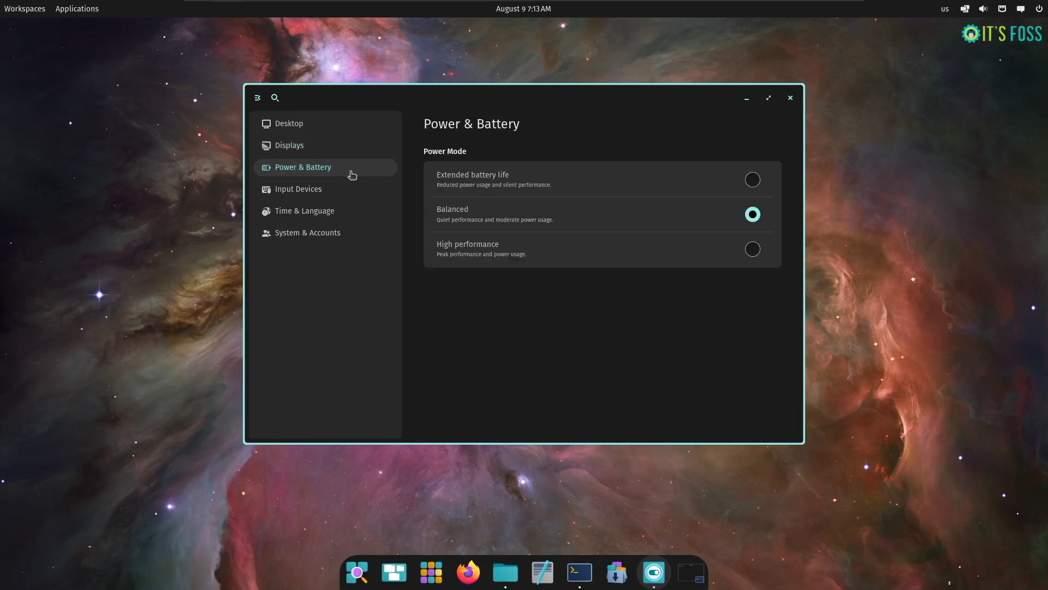
click(343, 193)
click(339, 212)
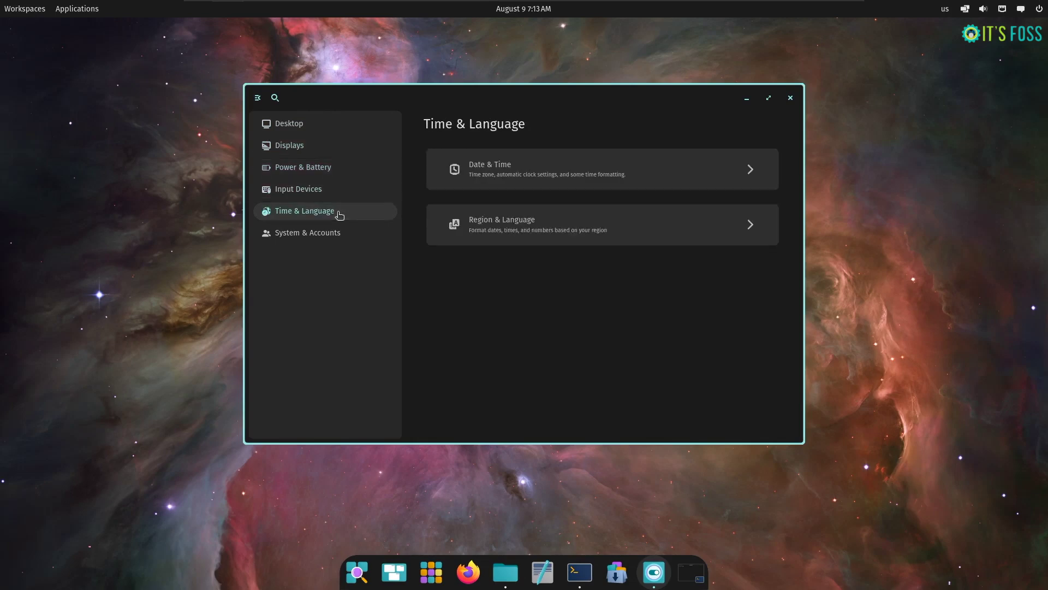
click(340, 237)
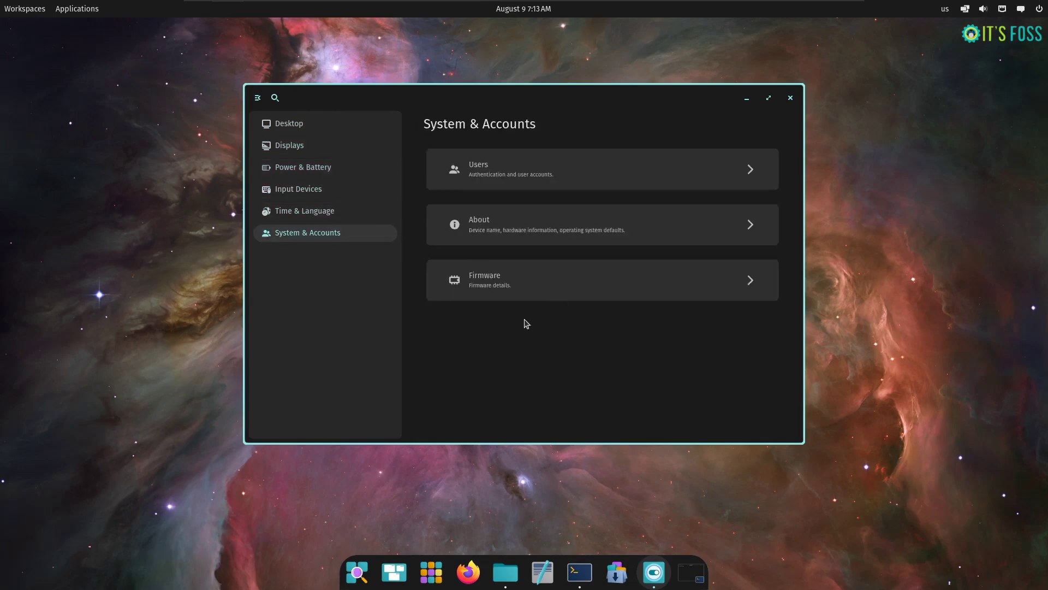
click(259, 98)
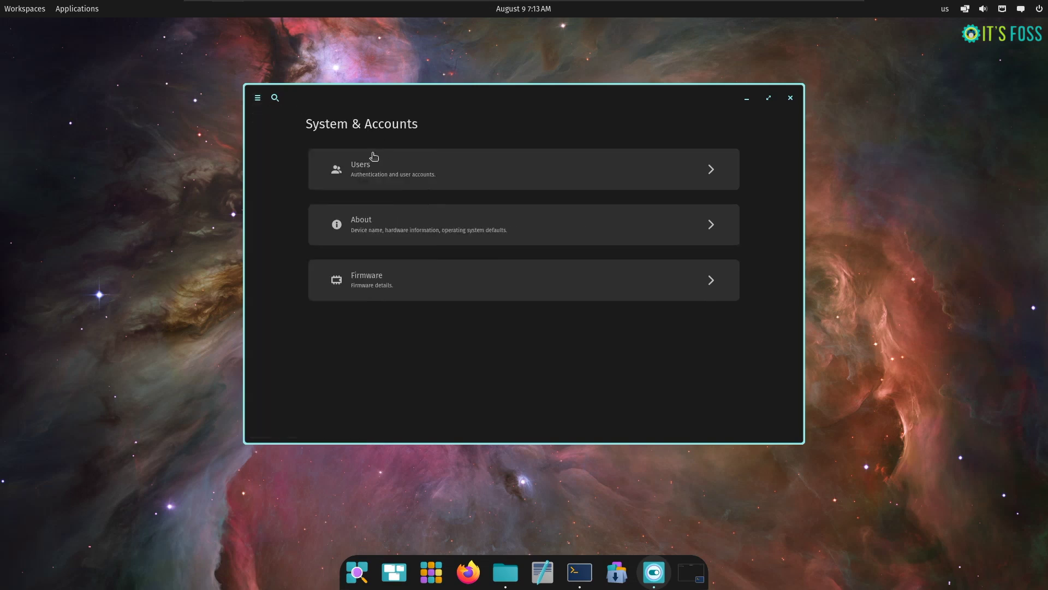
click(259, 98)
click(265, 121)
click(258, 98)
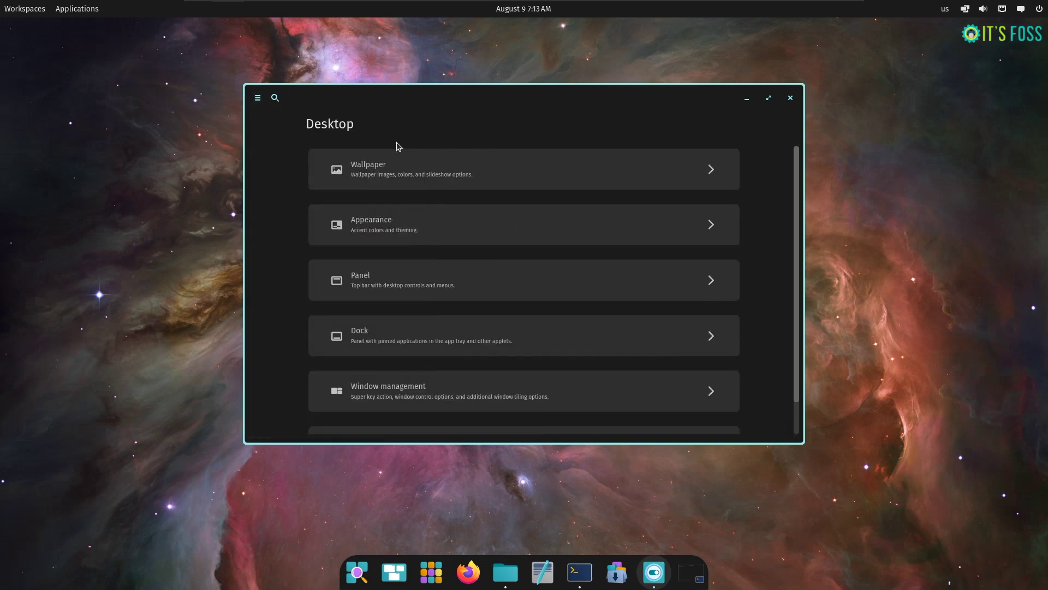
scroll(423, 190, down, 2)
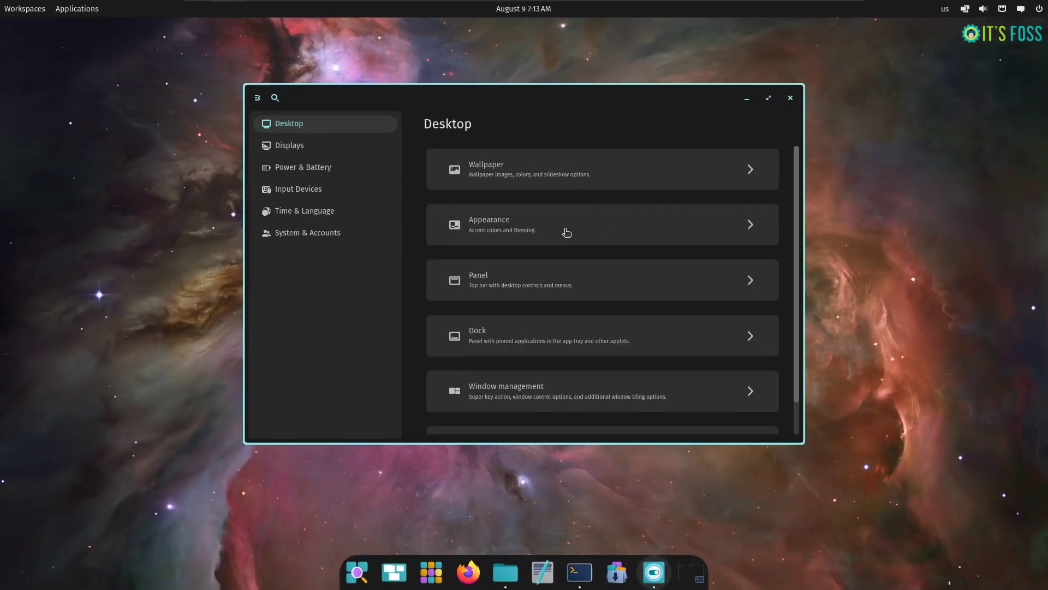
On the Appearance page, compare light and dark modes and settle on Dark
click(567, 232)
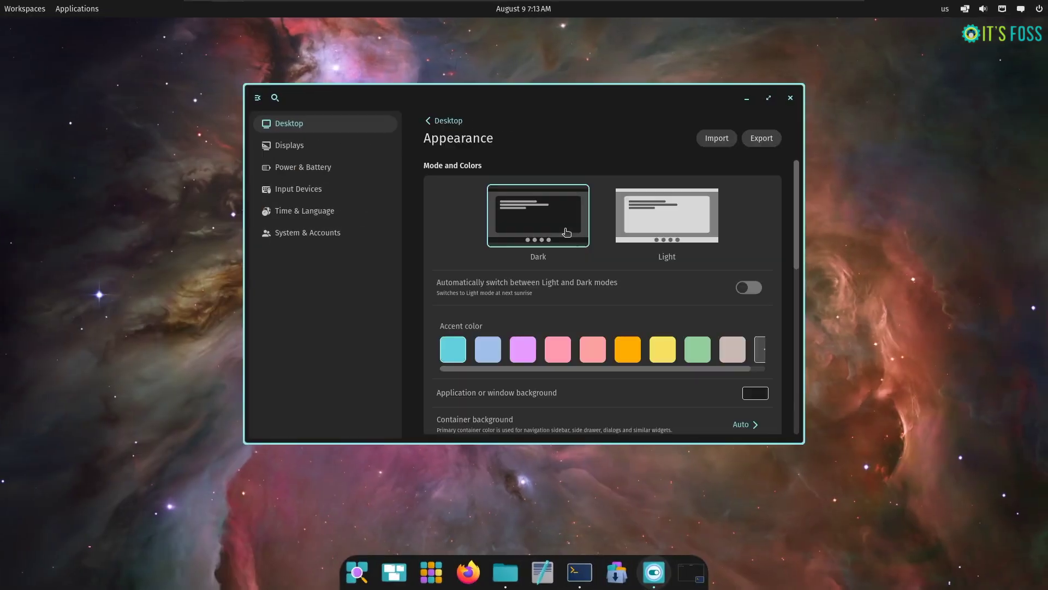
click(678, 219)
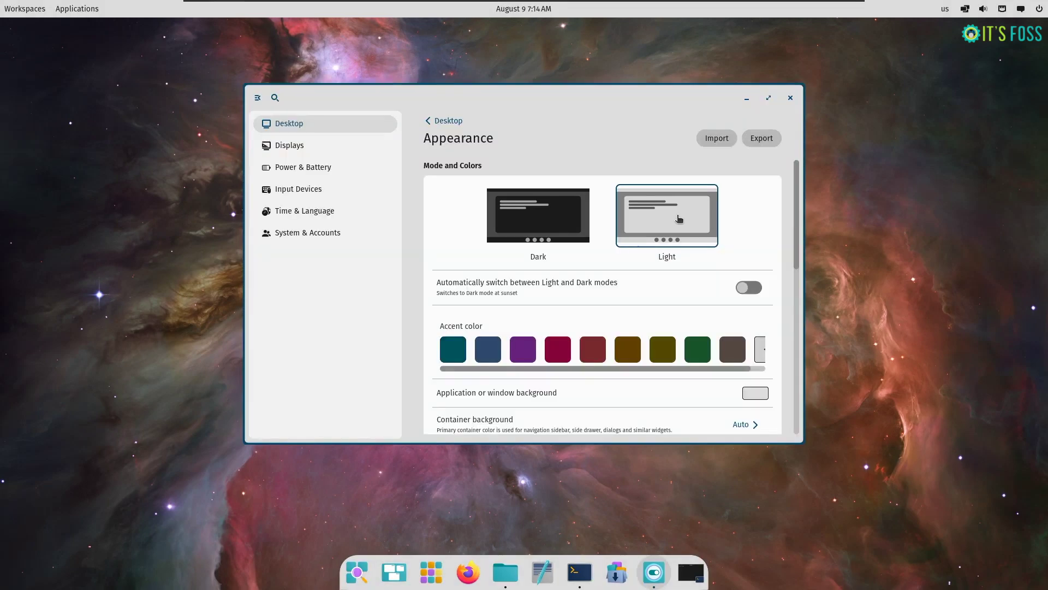
click(539, 224)
click(686, 225)
drag(798, 210, 793, 232)
click(544, 221)
Choose the green accent color and set the control component tint to #37A331
scroll(655, 350, right, 2)
click(689, 348)
click(542, 349)
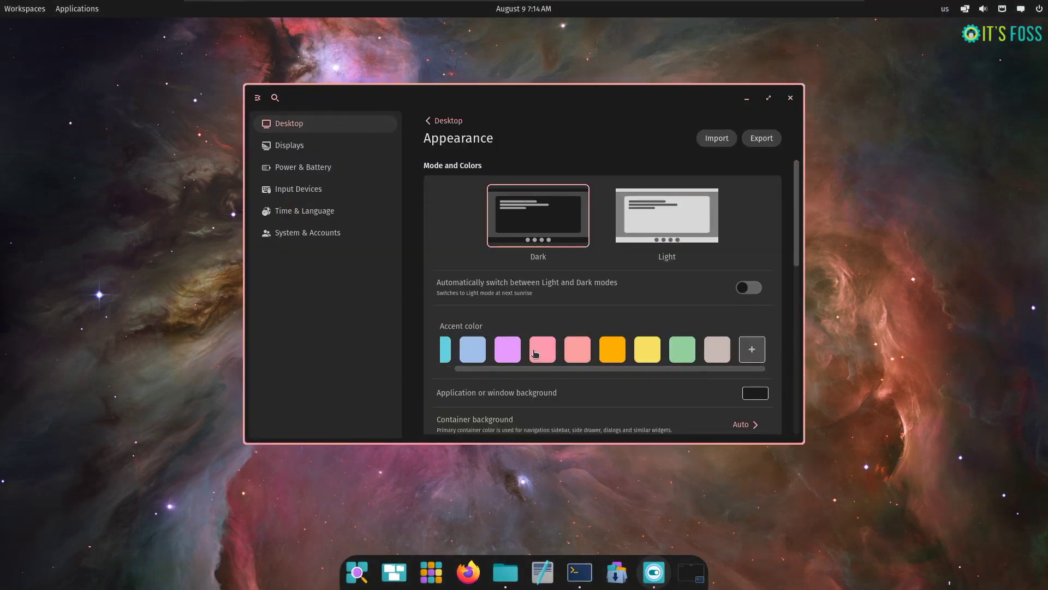
click(508, 350)
scroll(480, 349, left, 1)
click(487, 350)
click(454, 349)
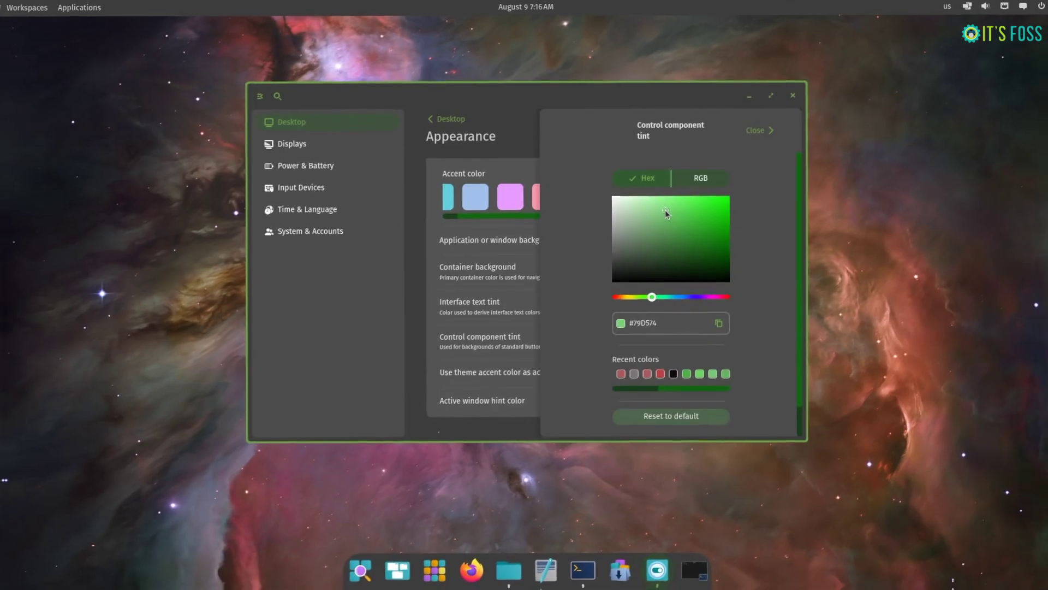
drag(665, 211, 692, 230)
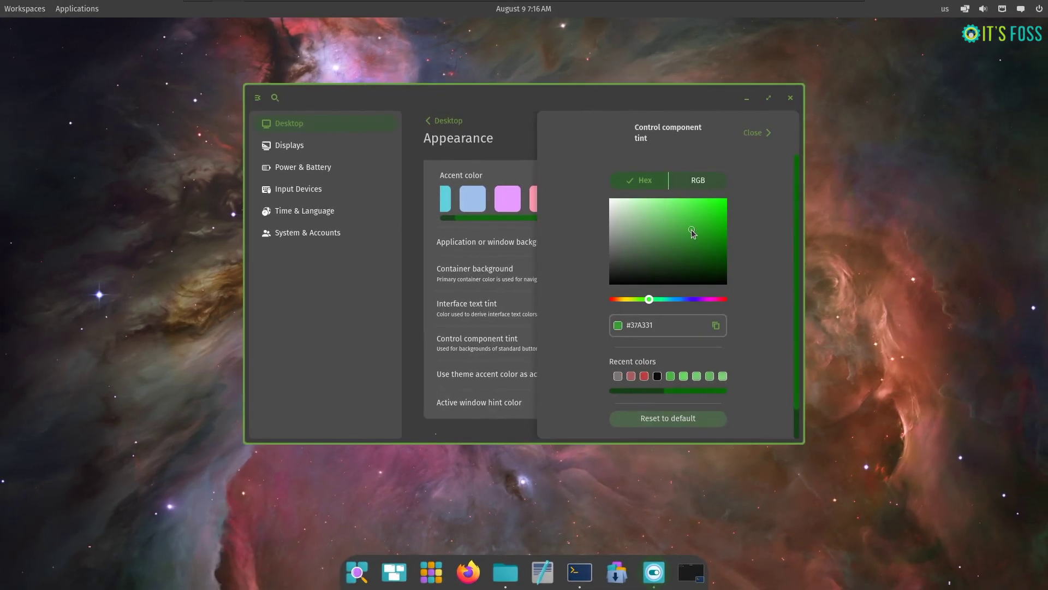
click(754, 134)
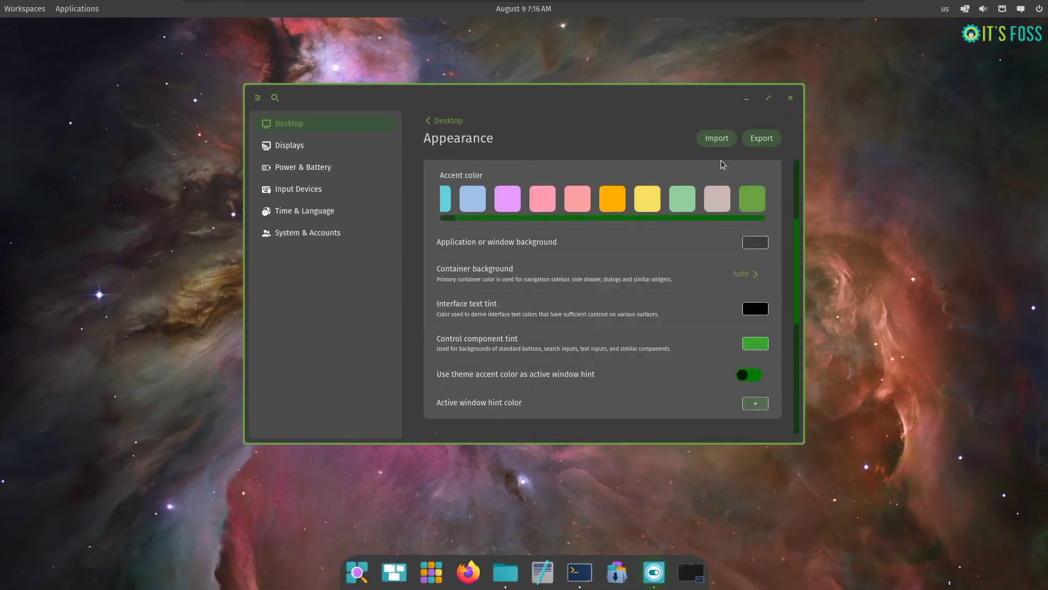
Set the active window hint color to red #E42D2D
scroll(799, 300, down, 4)
click(755, 290)
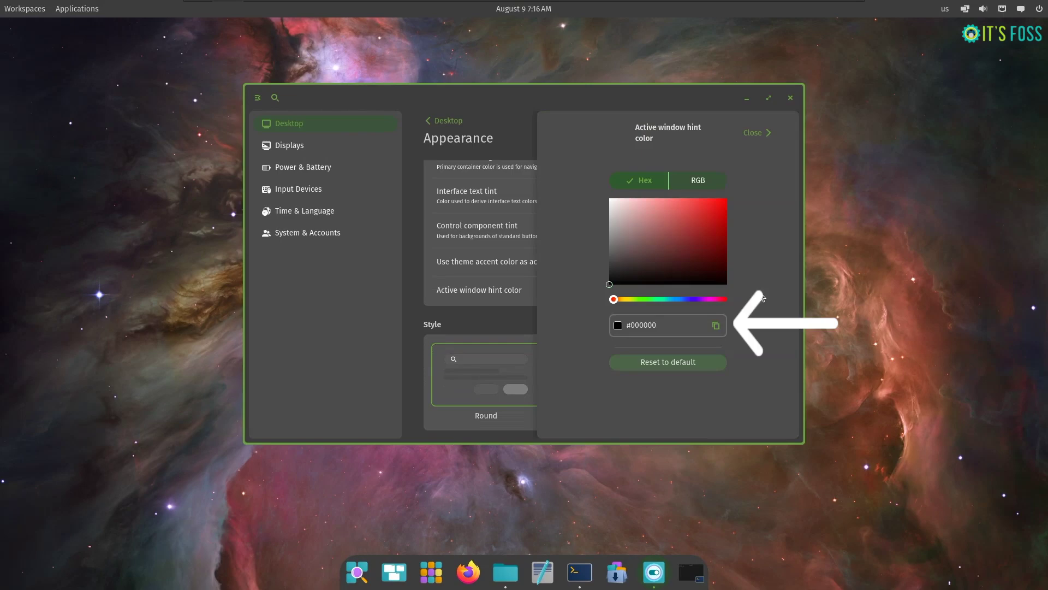
click(690, 224)
click(618, 239)
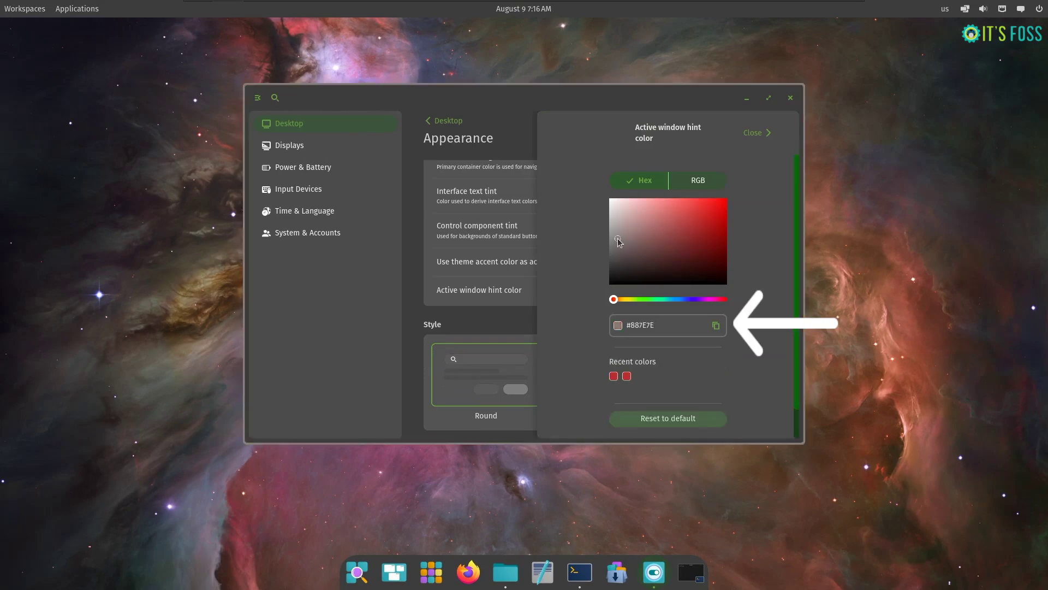
click(666, 230)
click(665, 225)
click(661, 214)
click(705, 211)
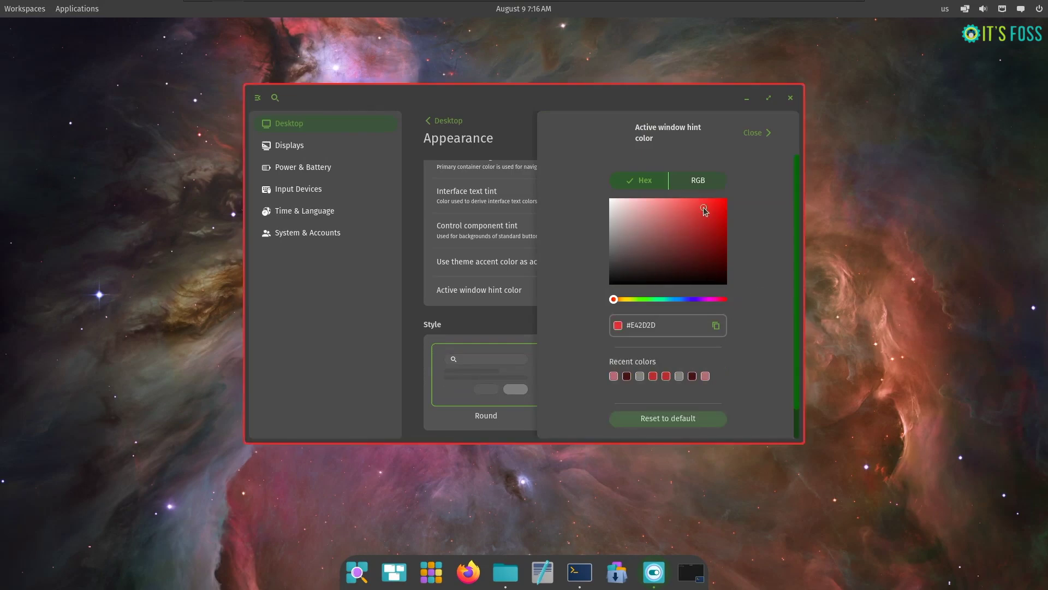
scroll(681, 368, down, 1)
scroll(691, 358, up, 1)
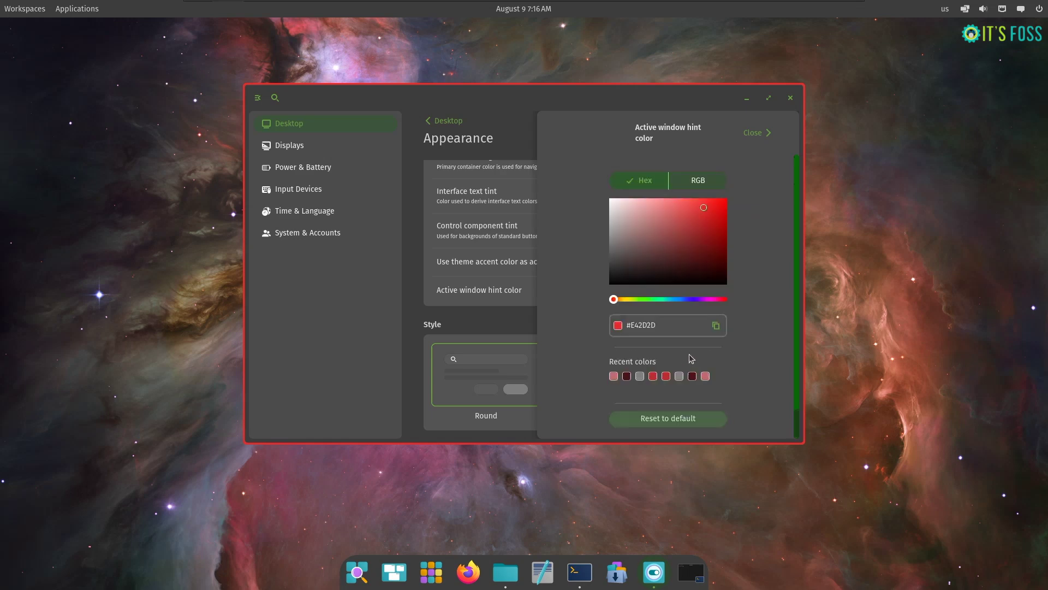
click(757, 133)
Compare the Slightly round and Square styles, keeping the Round interface style
scroll(566, 342, down, 3)
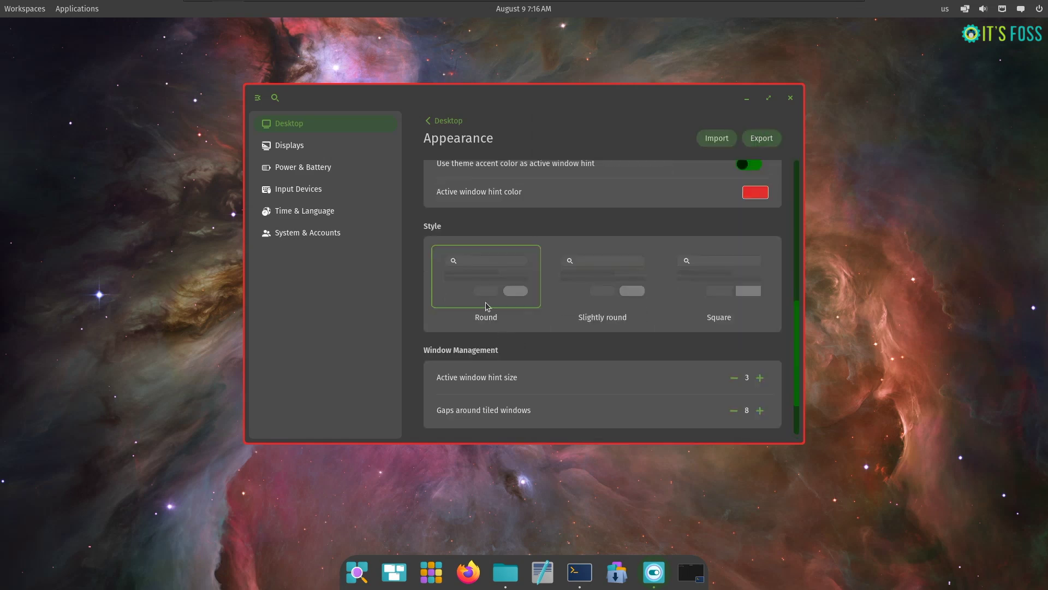
click(573, 281)
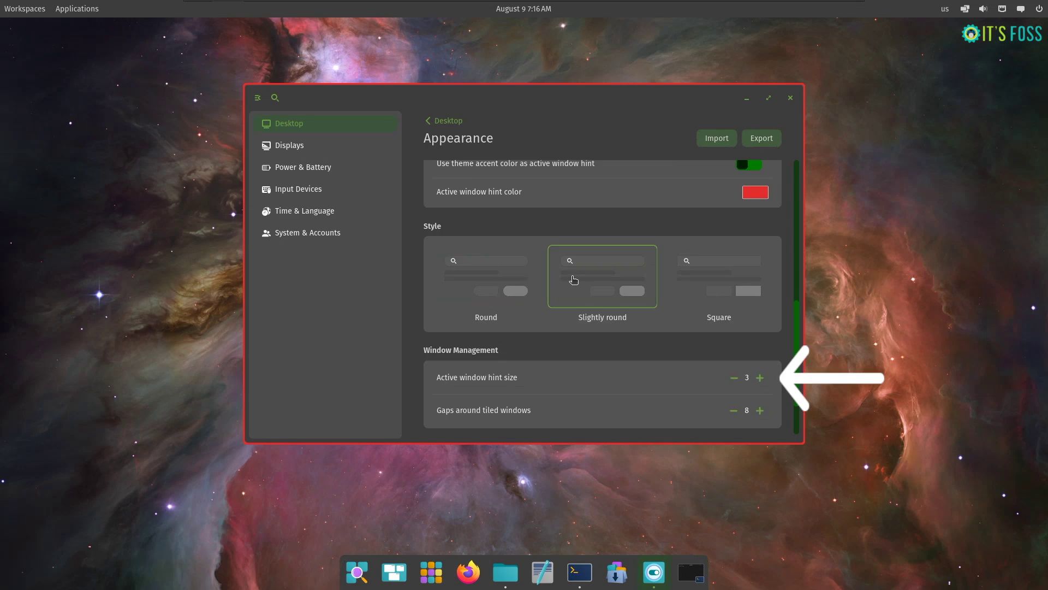
click(505, 274)
click(692, 276)
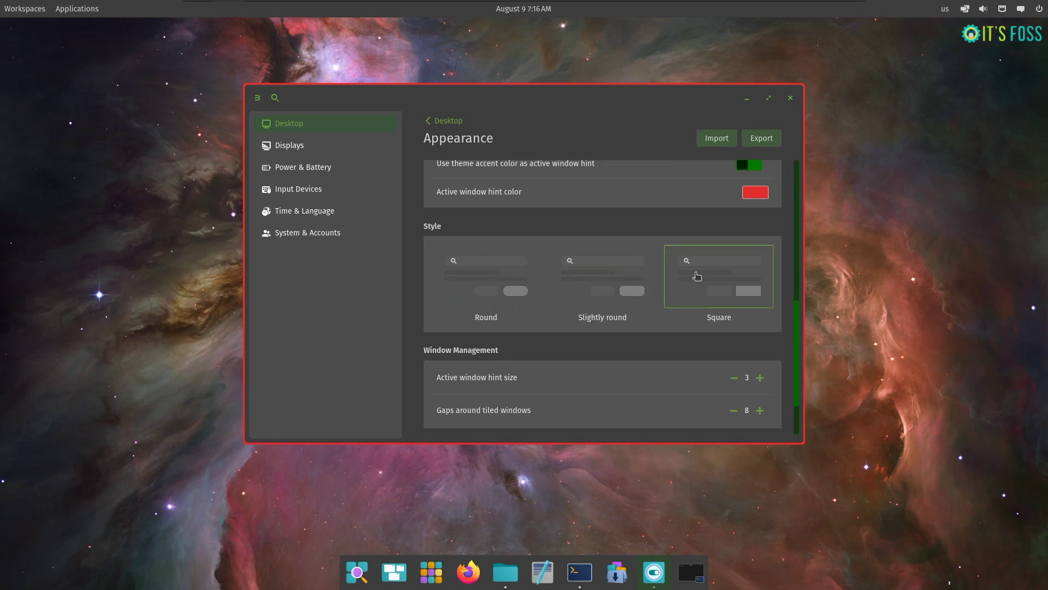
click(606, 276)
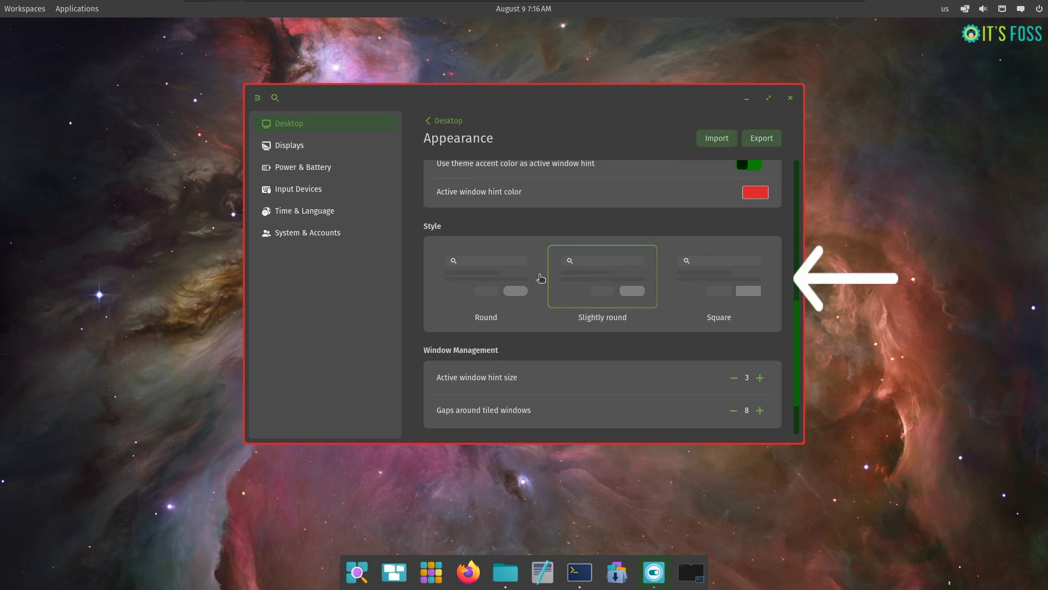
click(521, 278)
click(633, 279)
click(535, 276)
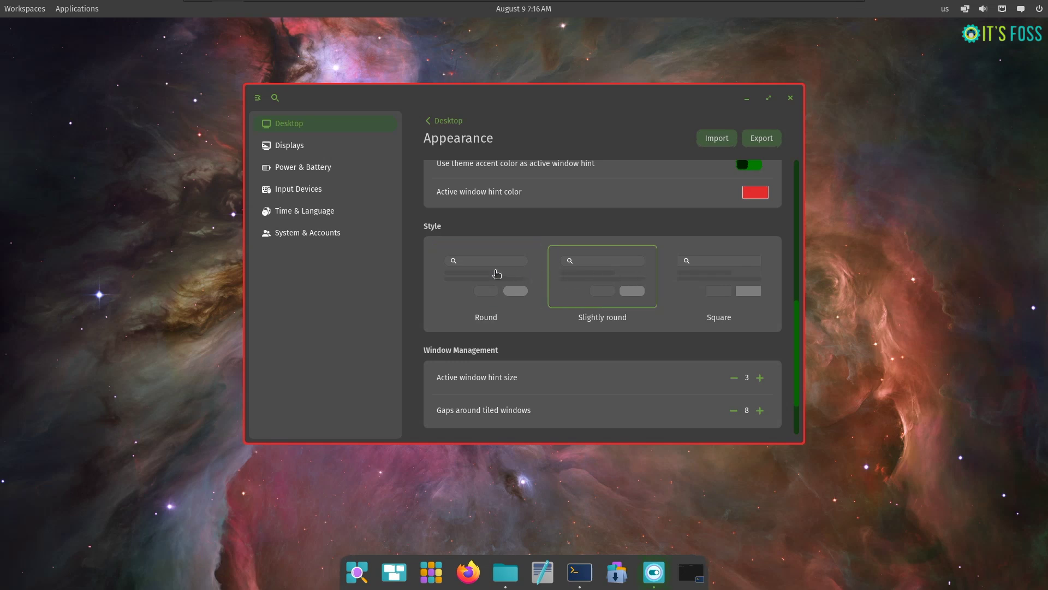
click(500, 276)
Raise then lower the active window hint size, ending at 2
scroll(666, 350, down, 2)
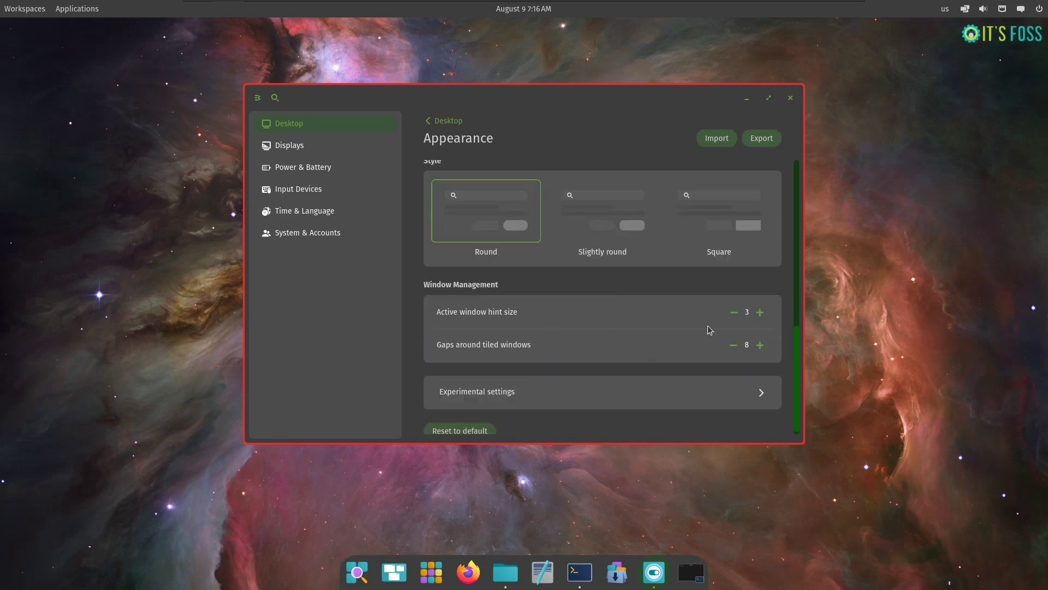
click(760, 312)
click(760, 311)
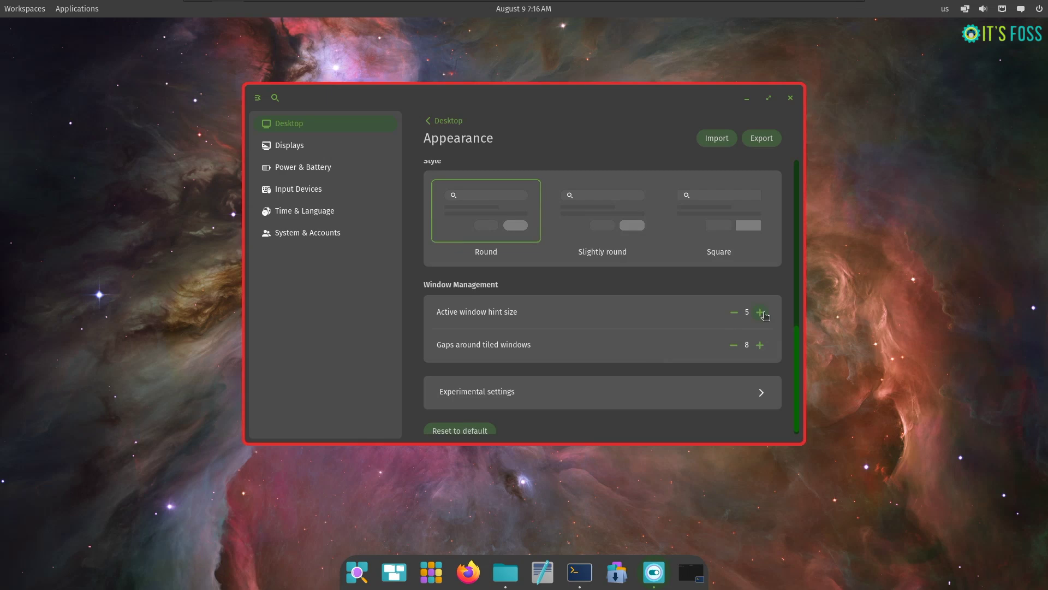
click(761, 312)
click(760, 312)
click(760, 312)
click(761, 312)
click(760, 312)
click(760, 312)
click(760, 312)
click(760, 312)
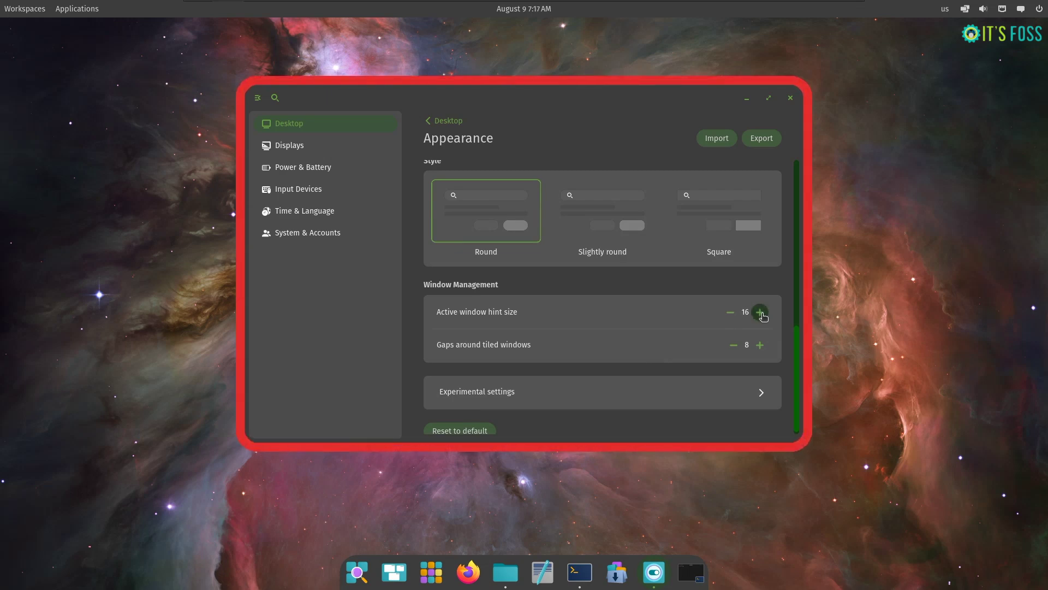
click(730, 313)
click(730, 312)
click(730, 312)
click(730, 312)
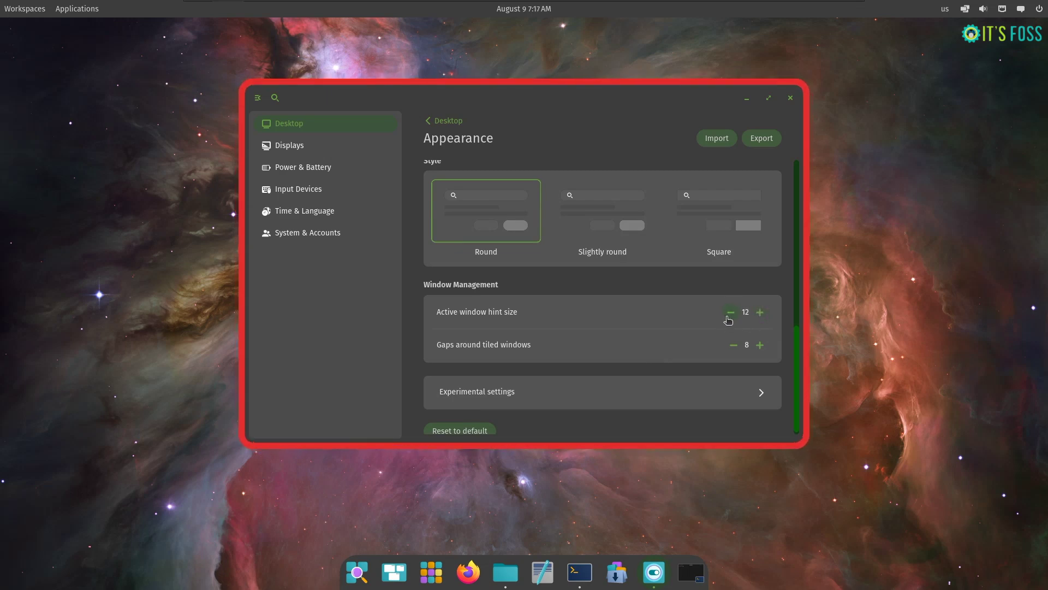
click(730, 312)
click(730, 313)
click(730, 312)
click(730, 313)
click(730, 312)
click(730, 313)
click(730, 312)
scroll(534, 353, down, 1)
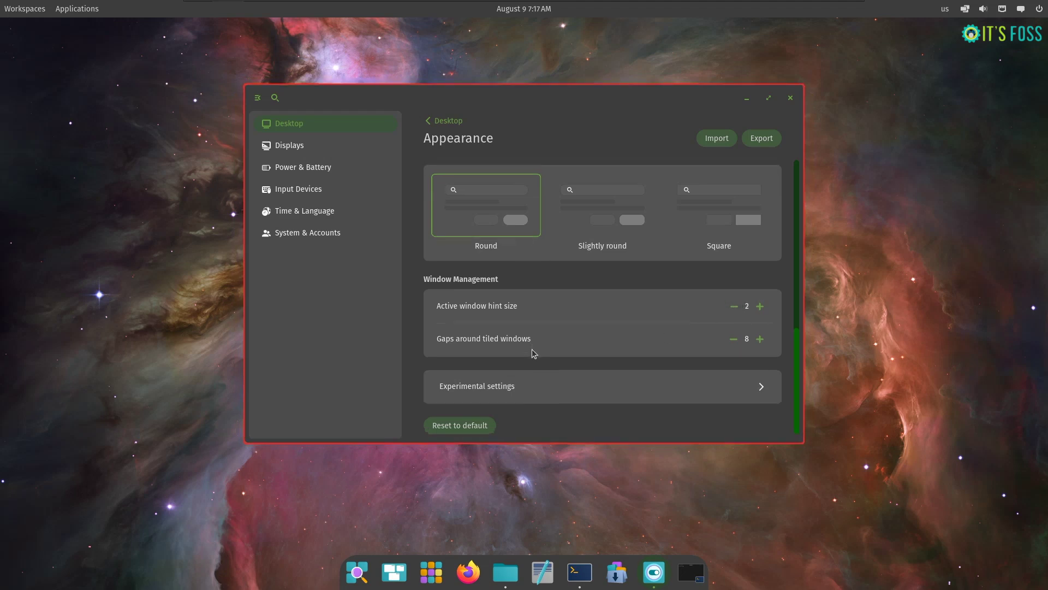
Export the current theme as Dark.ron in the Home folder
scroll(797, 349, up, 5)
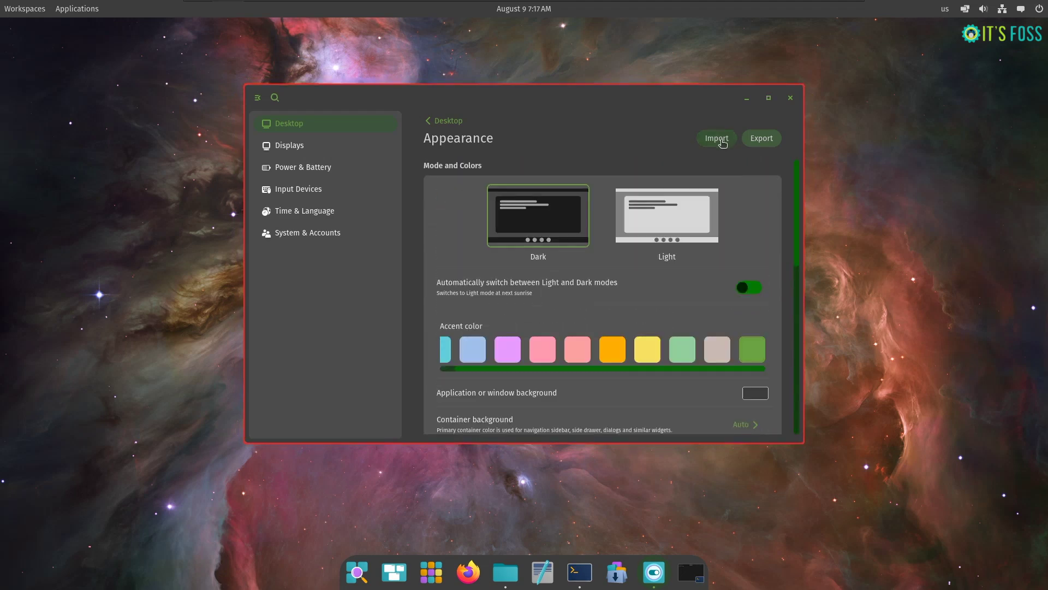
click(771, 143)
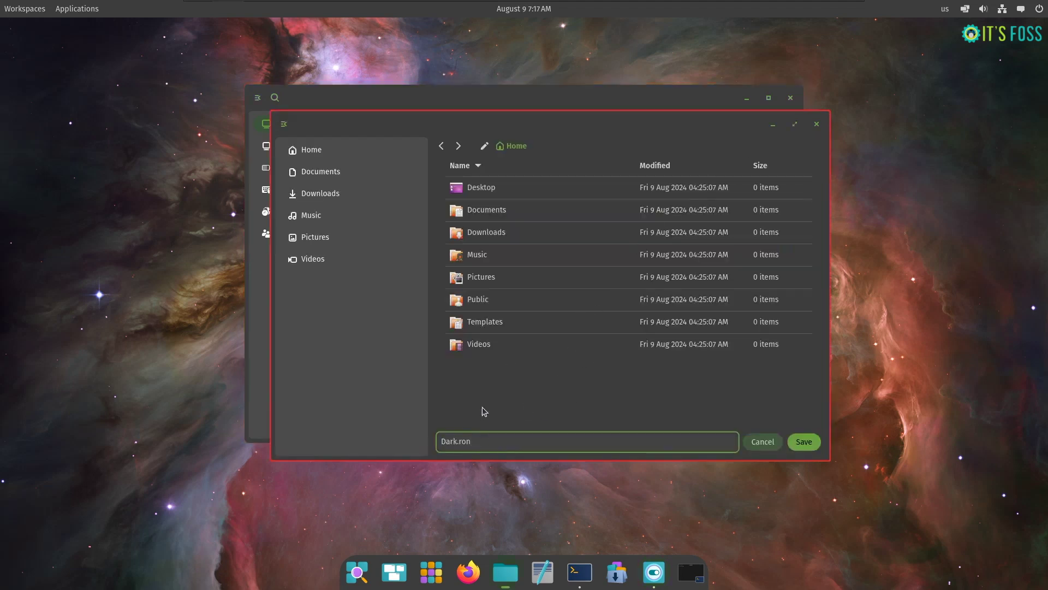
click(810, 444)
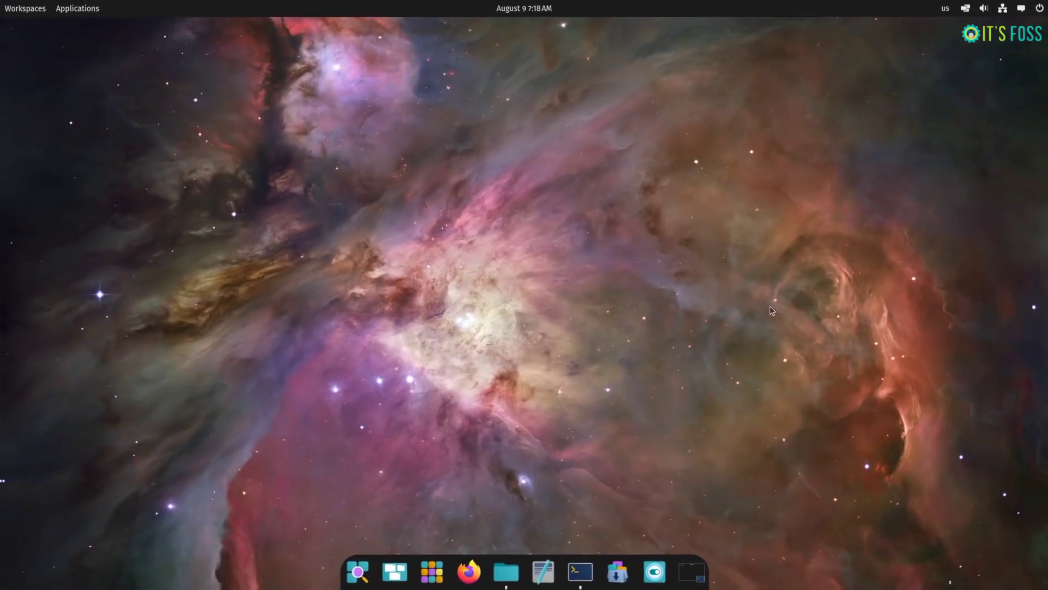
Launch Pop!_Shop and browse the Create, Work, Develop, Game, Relax and Installed categories
click(626, 576)
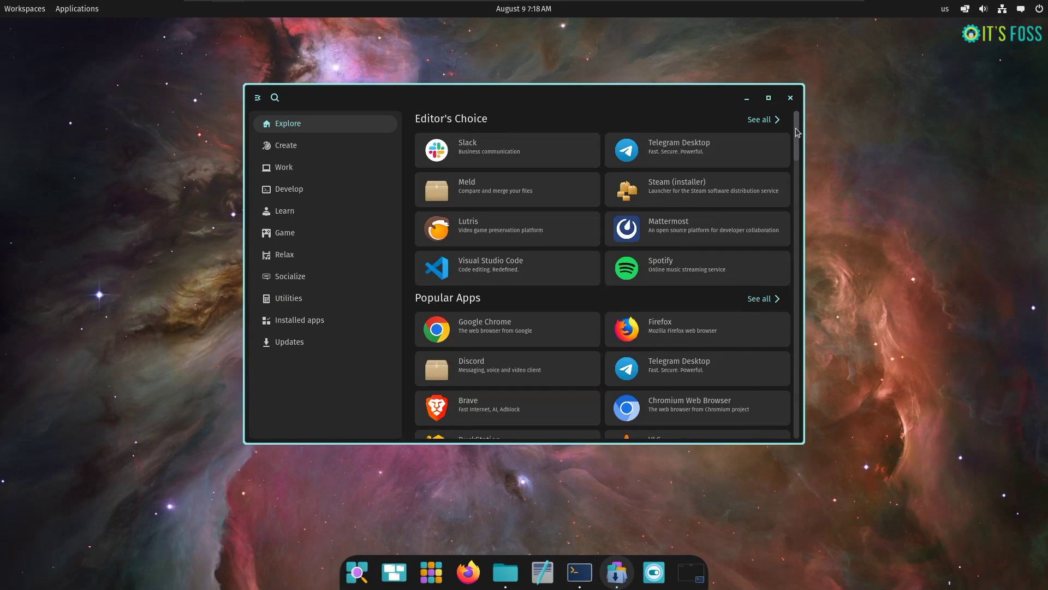
click(795, 189)
drag(795, 189, 795, 136)
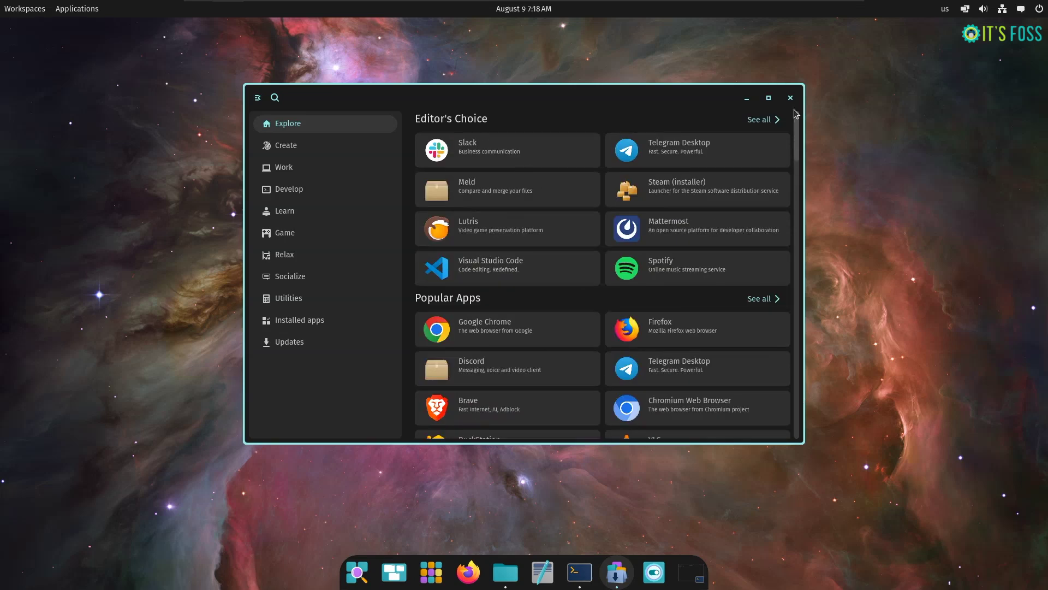
click(357, 147)
click(354, 174)
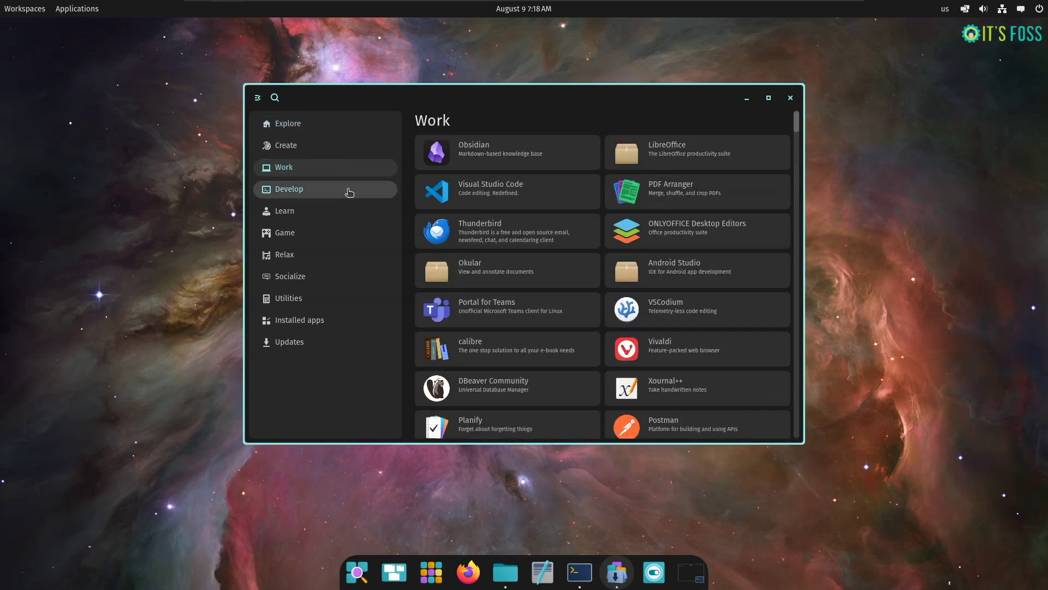
click(347, 191)
click(327, 237)
click(326, 260)
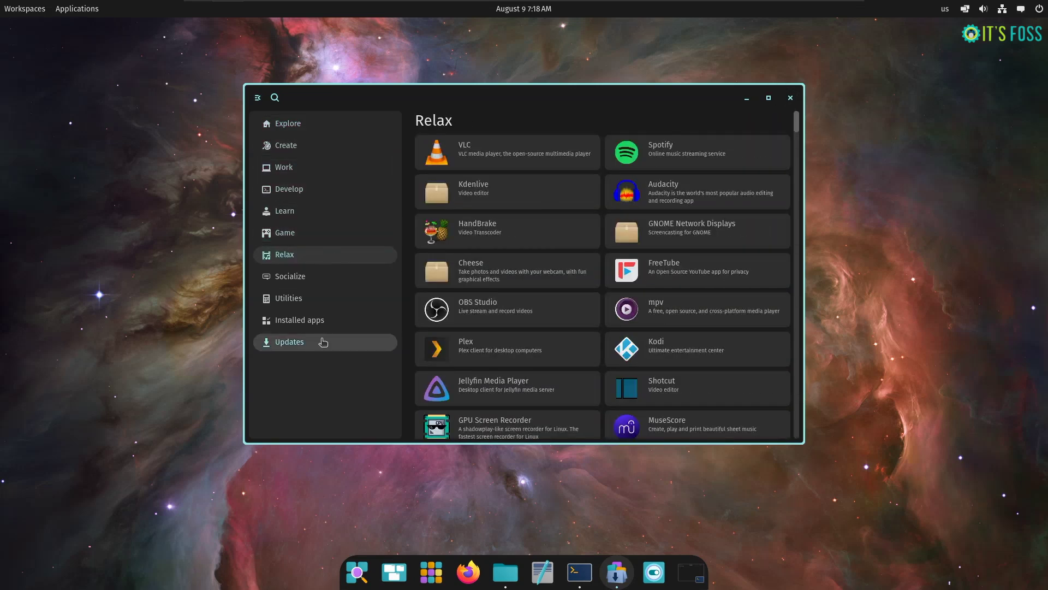
click(321, 321)
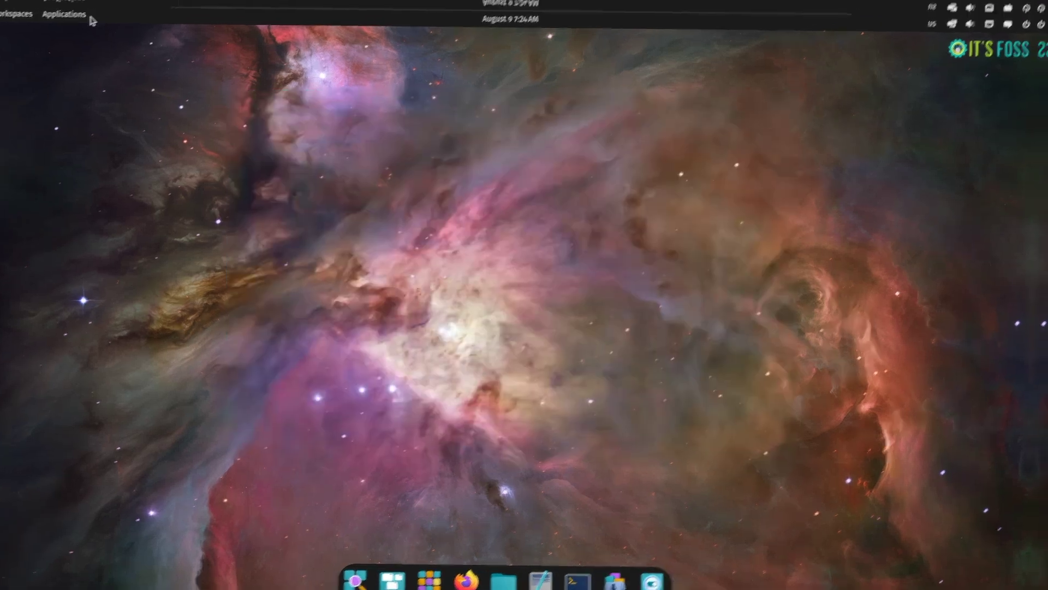
Launch COSMIC Screenshot via a 'cos' search, try screen and window modes, keep saving to Pictures
click(76, 14)
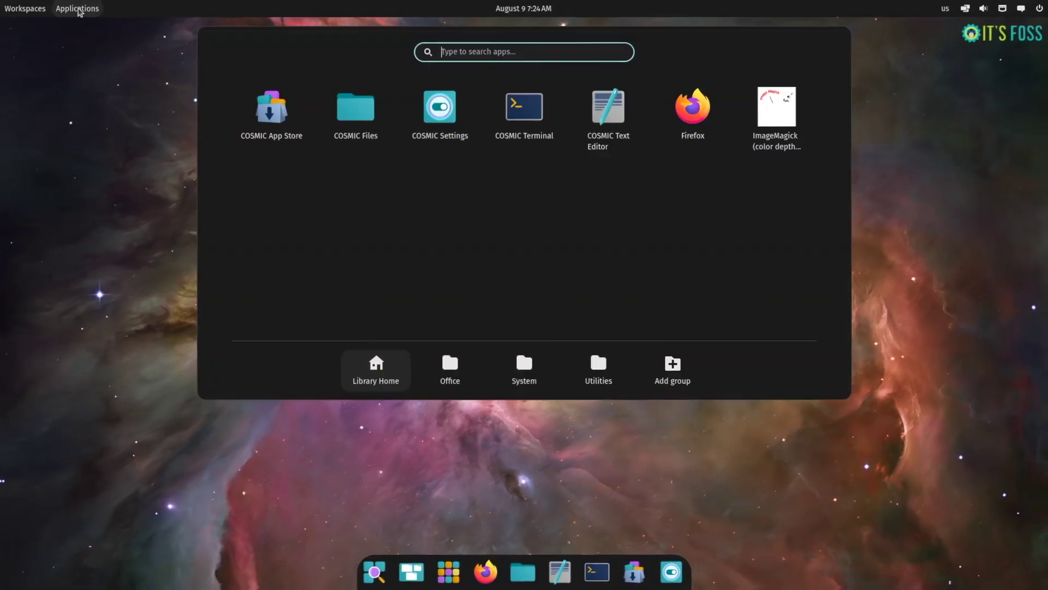
text(cos)
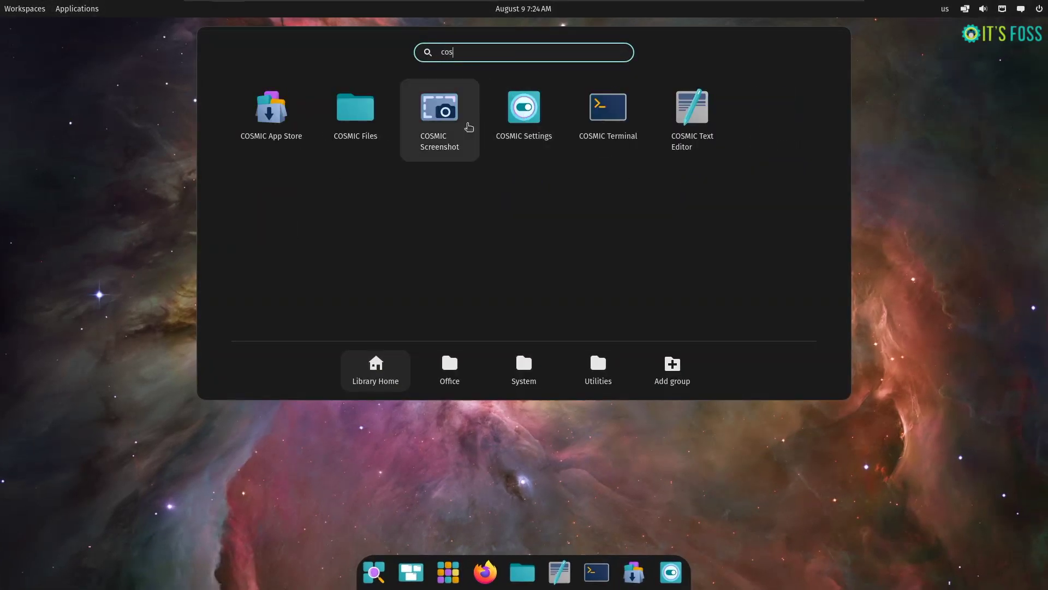
click(443, 126)
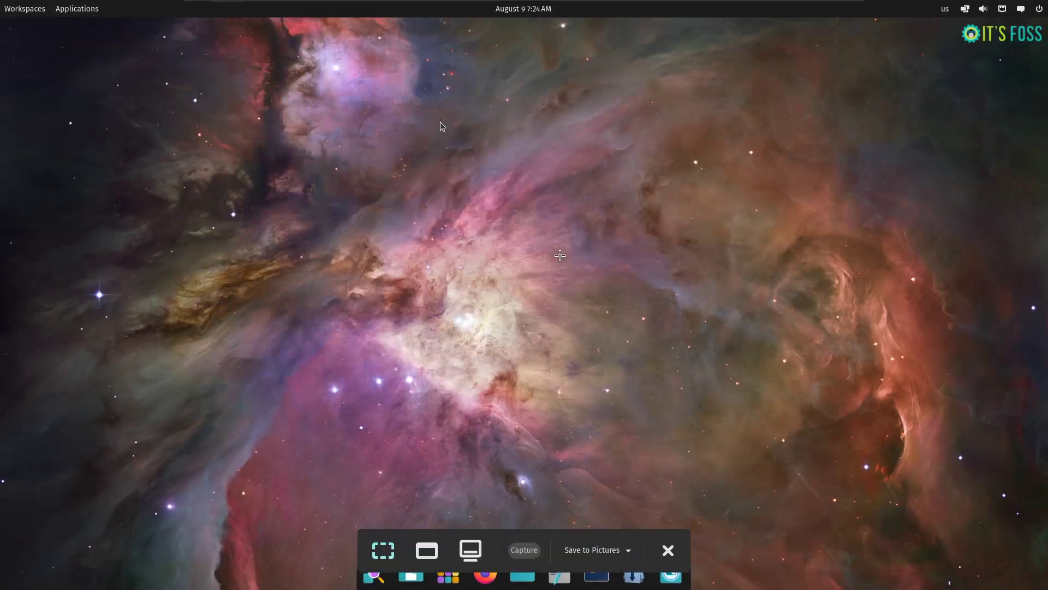
click(458, 552)
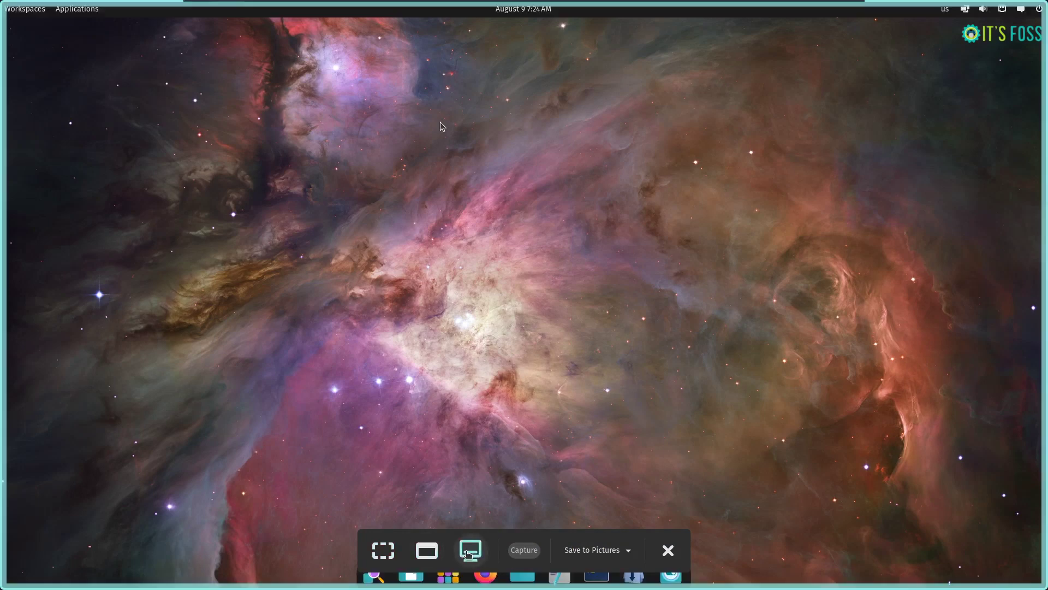
click(426, 553)
click(600, 550)
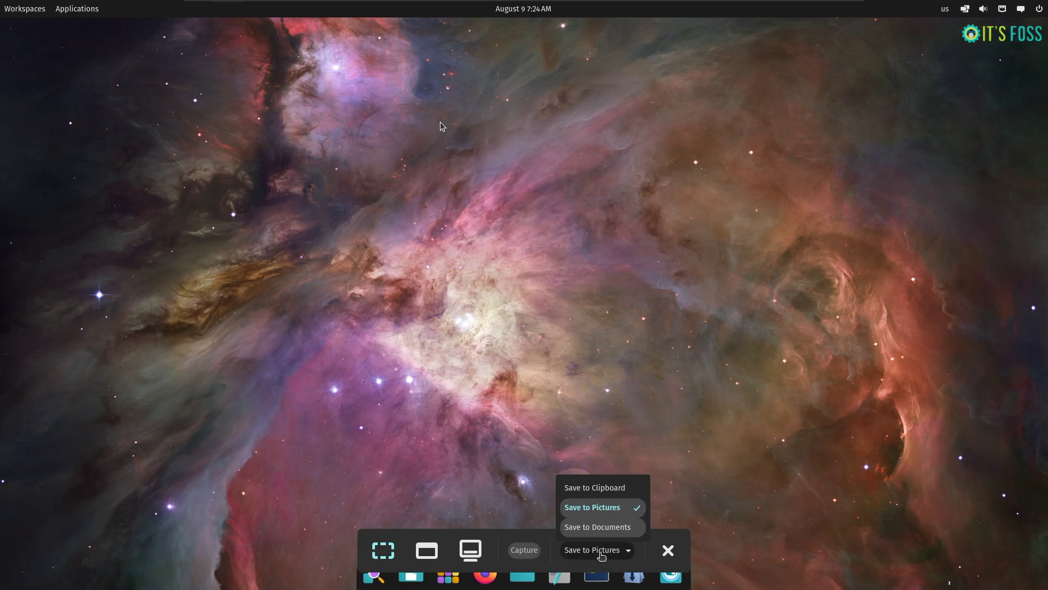
click(603, 553)
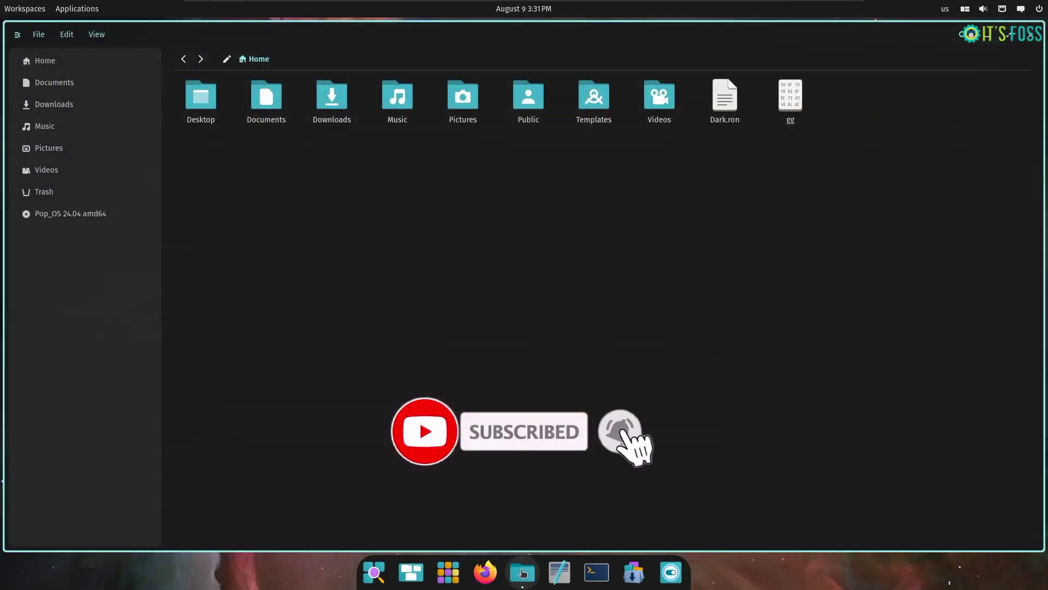
Tile Terminal, App Store, Settings and Firefox beside Files, then move Firefox to another tile
click(604, 572)
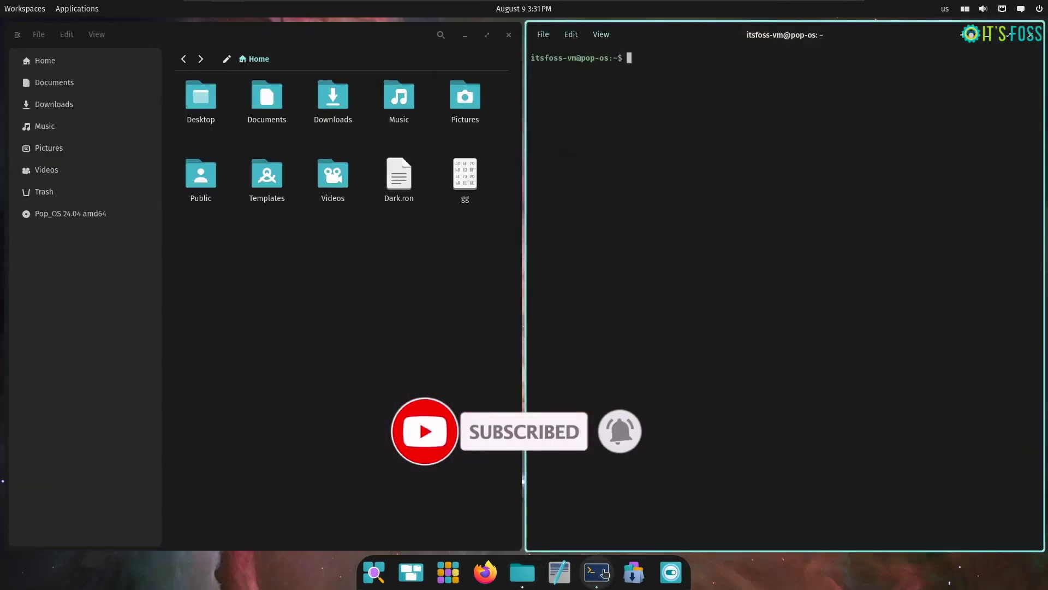
click(638, 575)
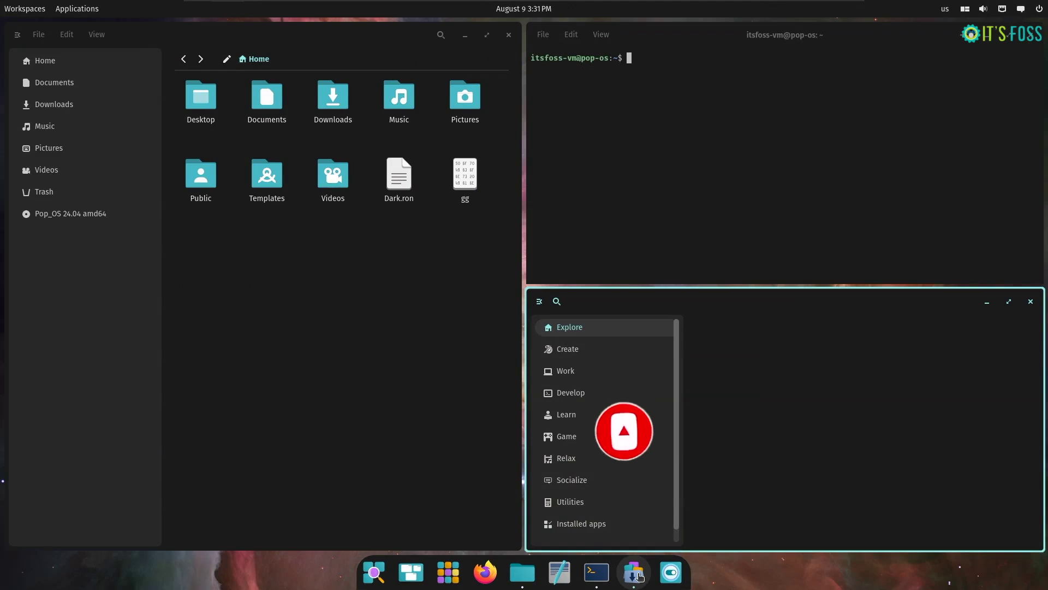
click(671, 573)
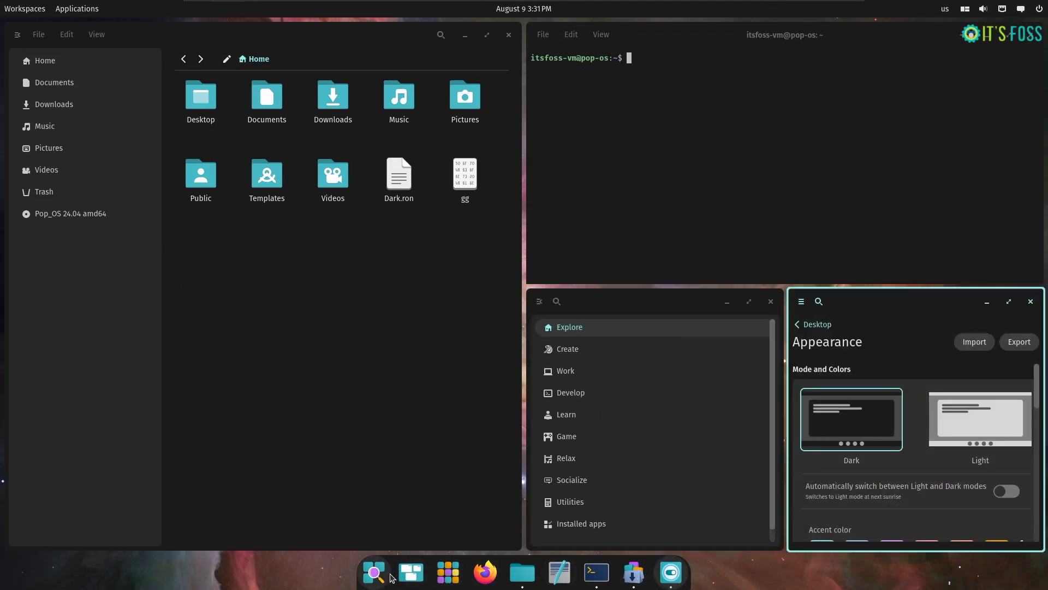
click(483, 573)
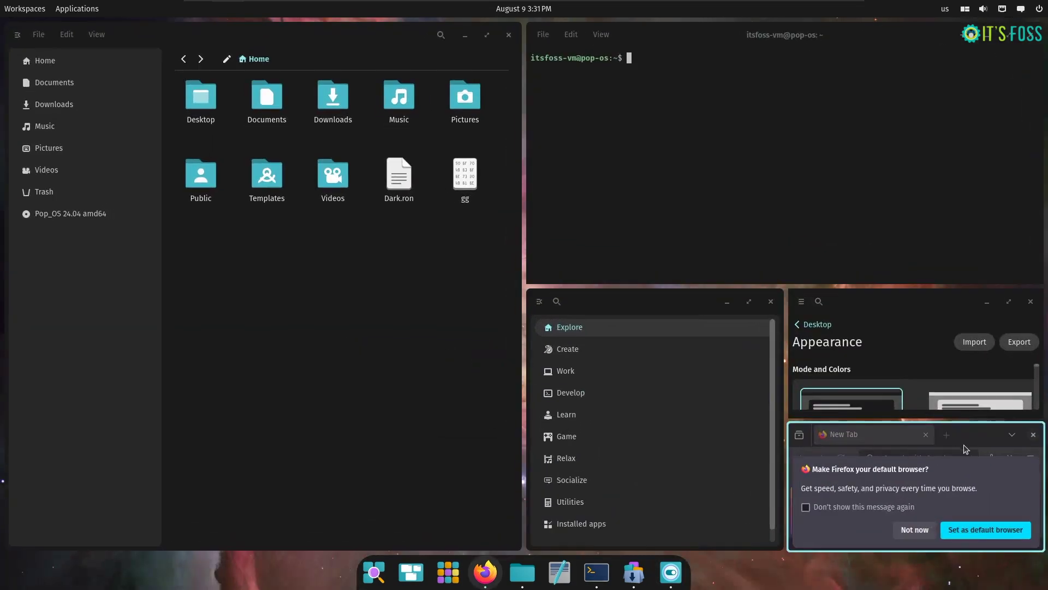
drag(965, 433, 460, 262)
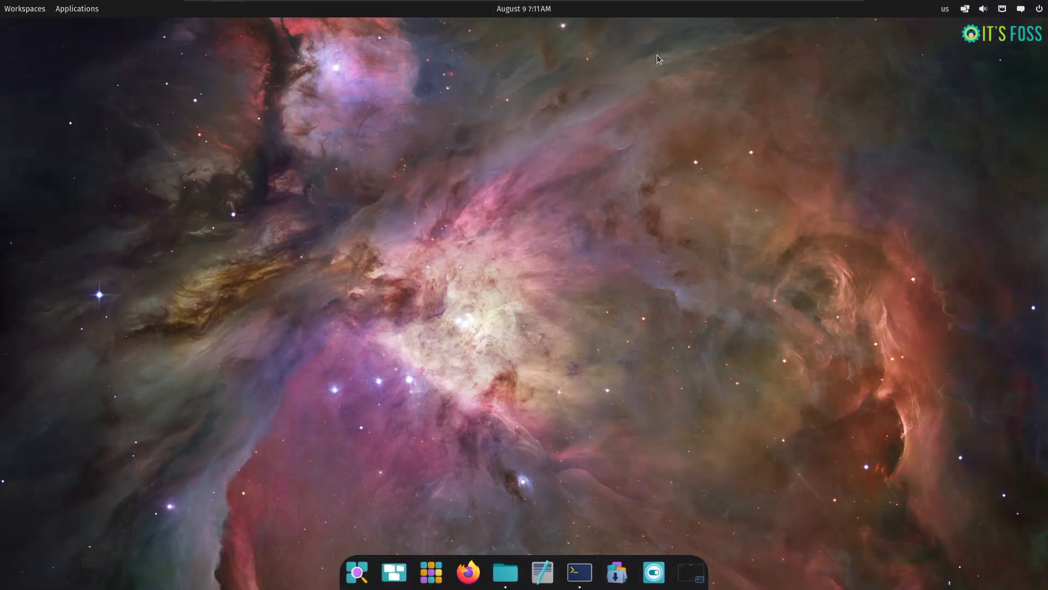
click(98, 8)
click(111, 21)
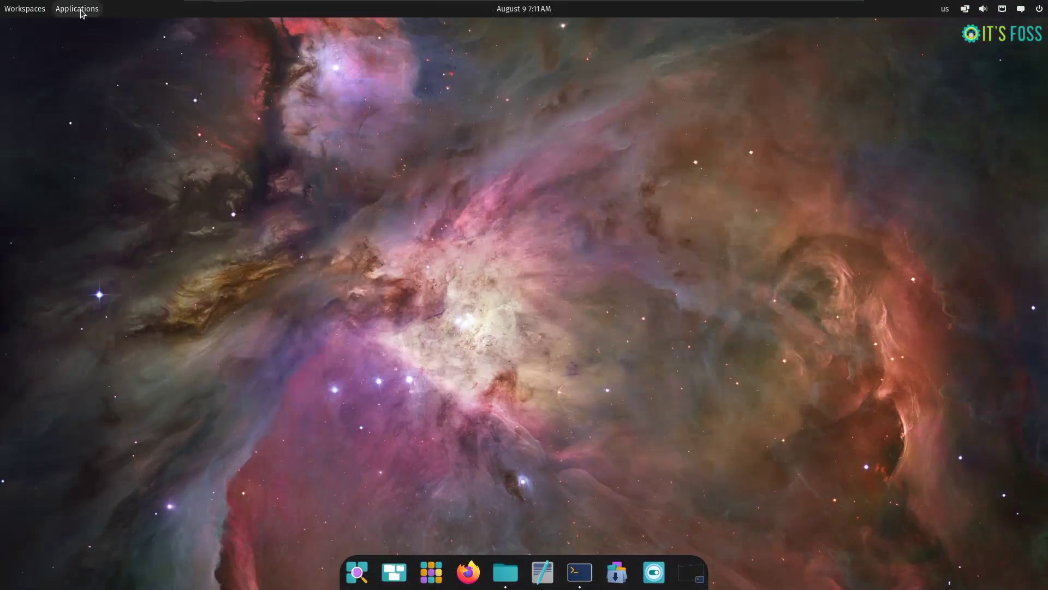
click(944, 9)
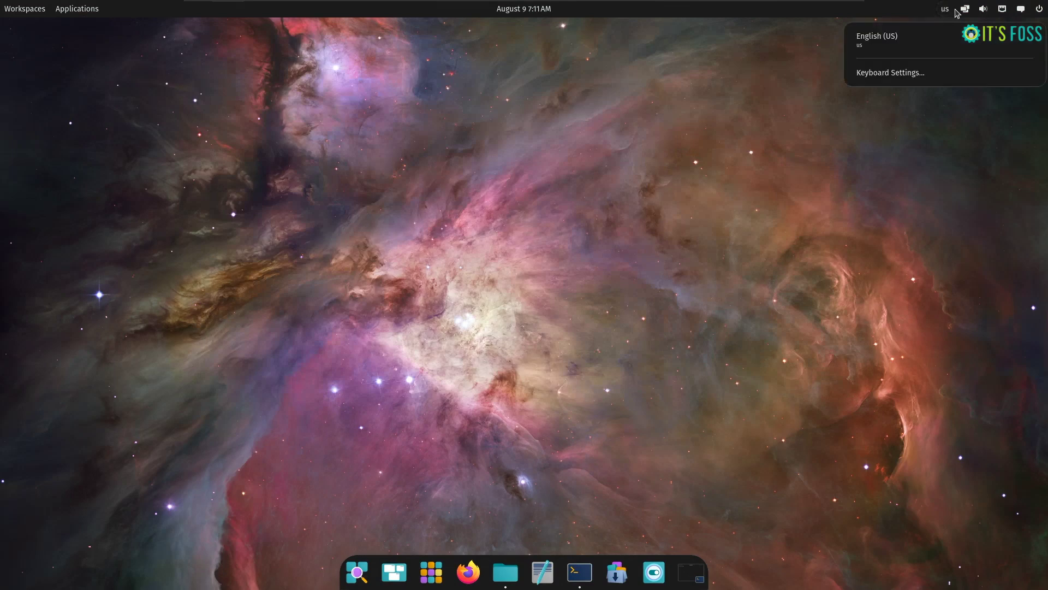
click(965, 8)
click(965, 8)
click(983, 8)
click(1002, 8)
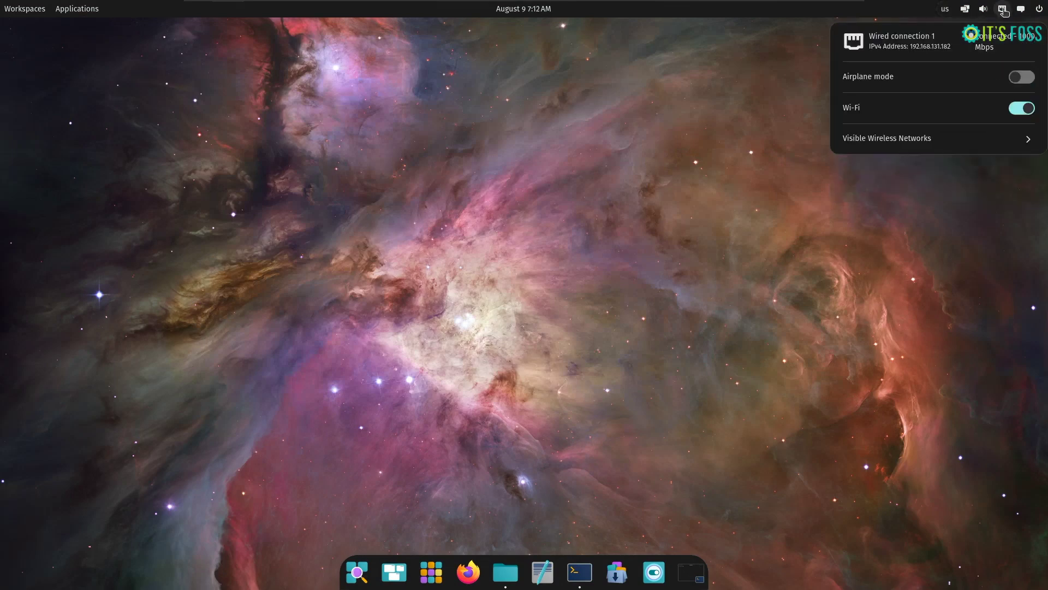
click(1021, 9)
click(1039, 9)
mouse_move(1020, 11)
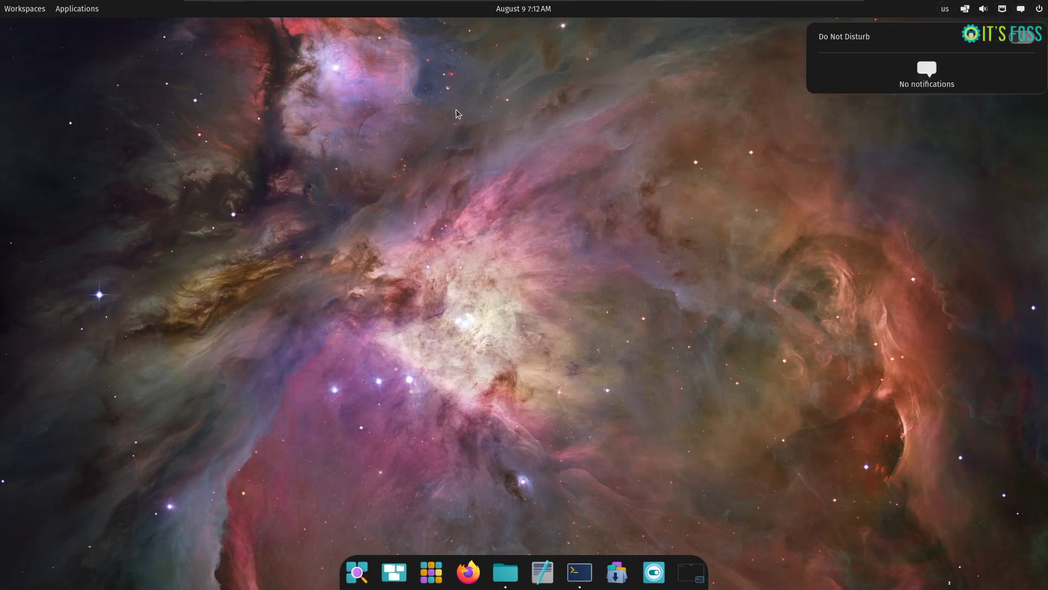
In the app library, view the Office, System and Utilities groups and cancel a new group
click(82, 9)
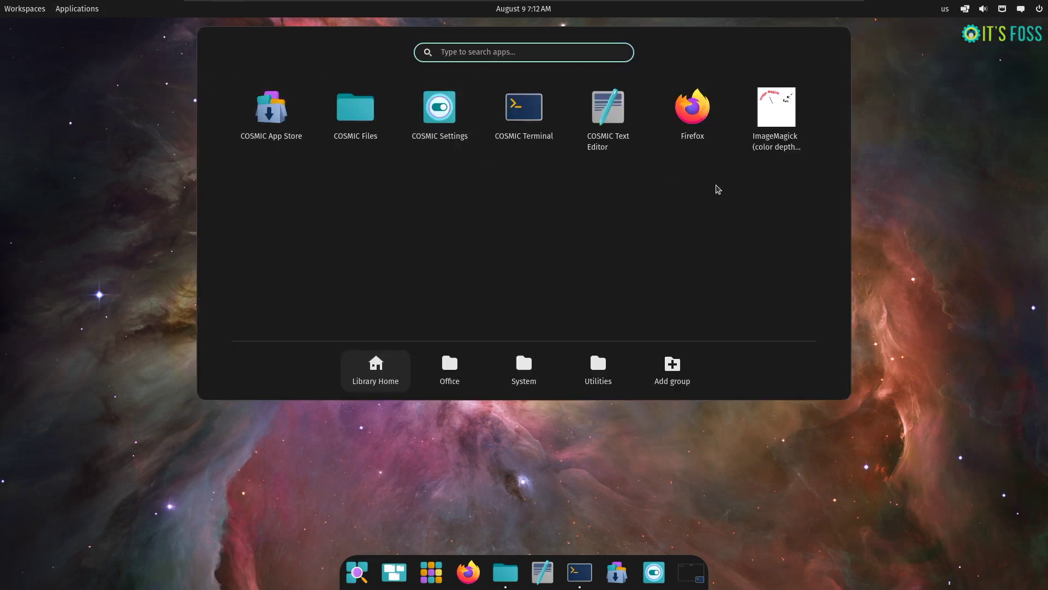
click(445, 369)
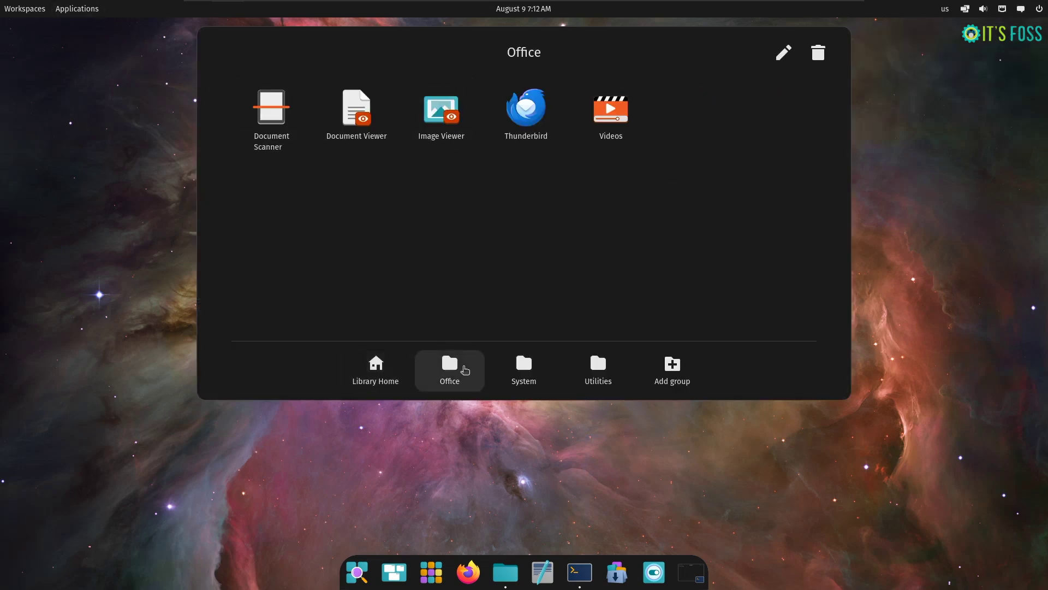
click(537, 370)
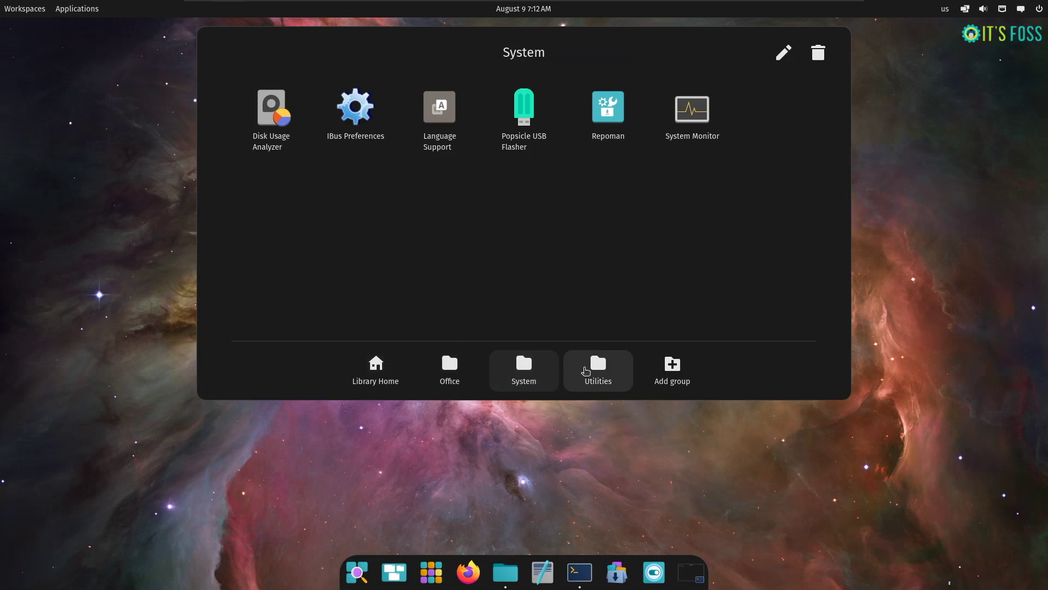
click(586, 371)
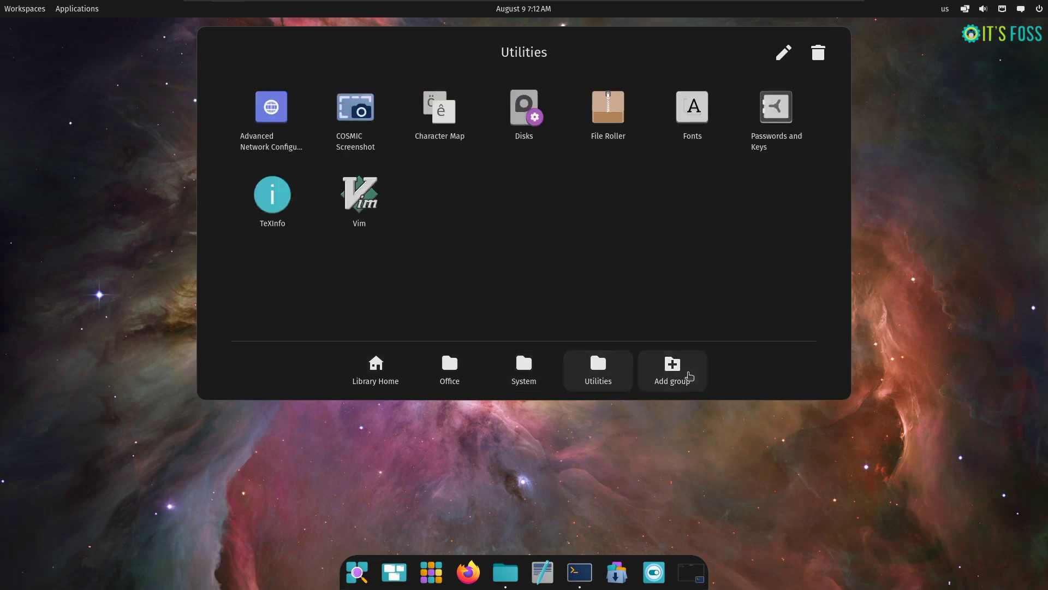
click(689, 376)
click(525, 321)
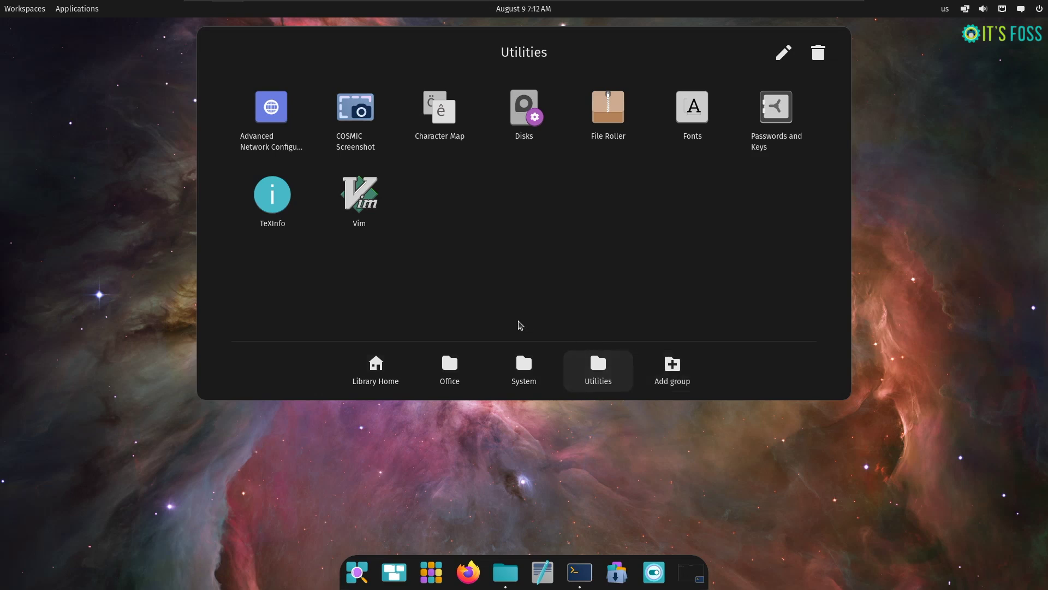
Revisit Library Home and the groups, then open the Utilities group name for renaming
click(375, 370)
click(450, 372)
click(498, 374)
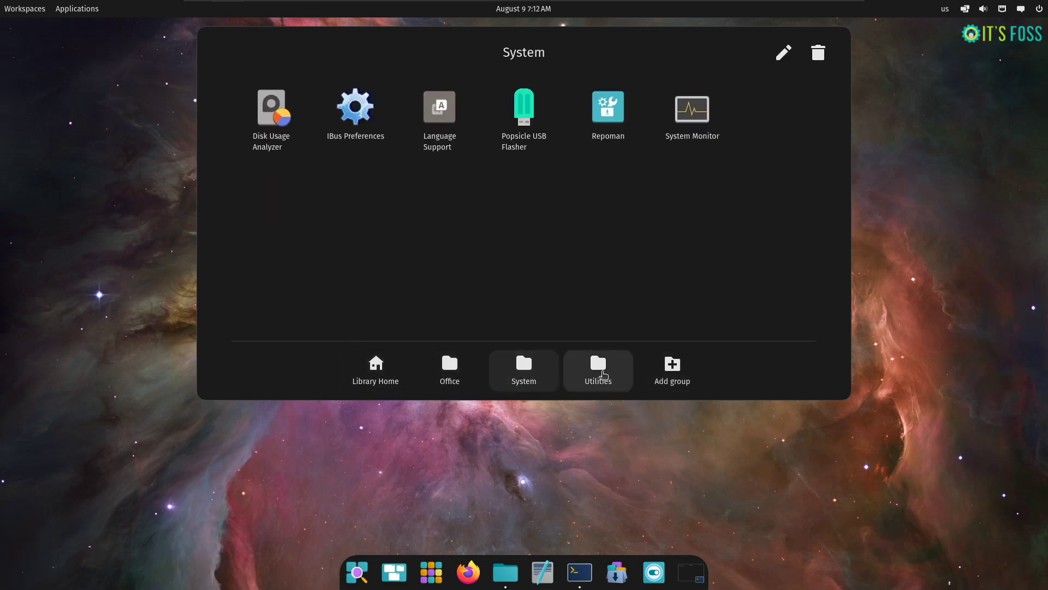
click(599, 371)
click(784, 53)
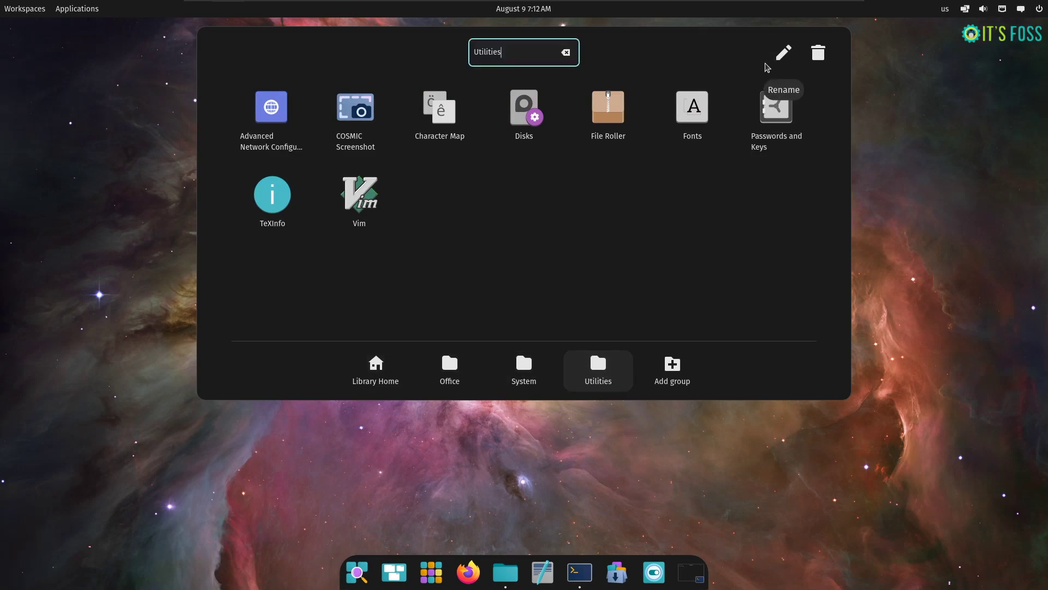